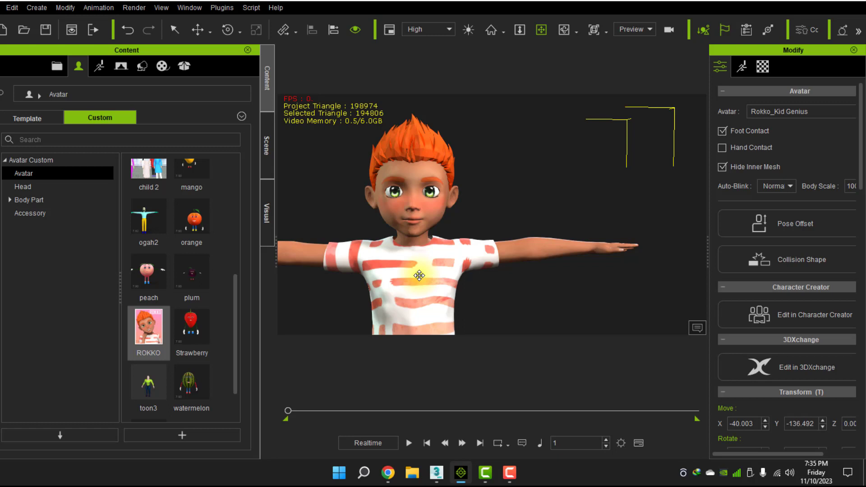
scroll(417, 221, "up", 5)
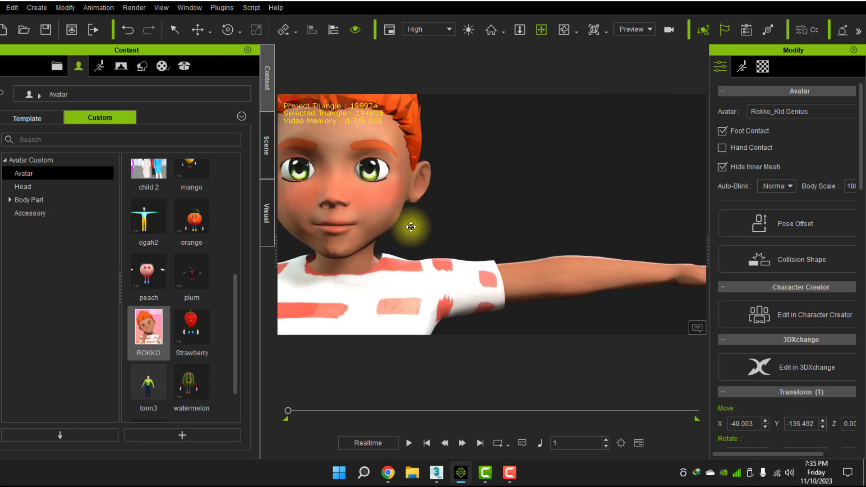
left_click_drag(464, 252, 437, 246)
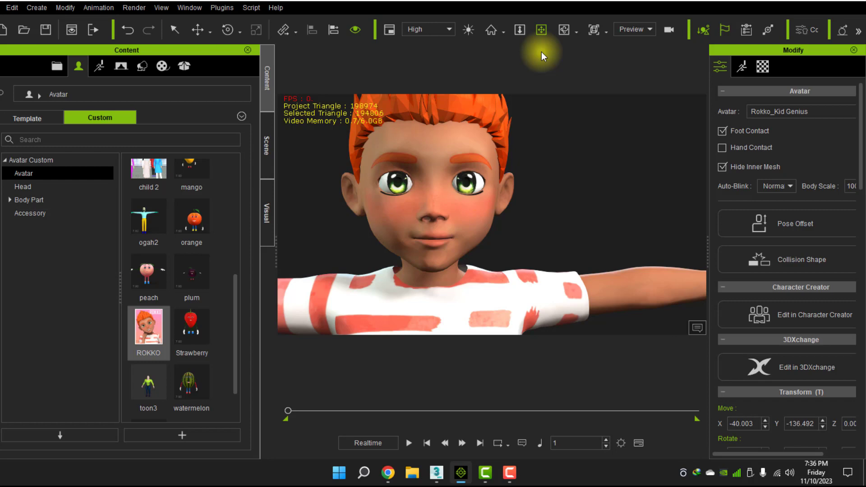
right_click_drag(428, 193, 427, 209)
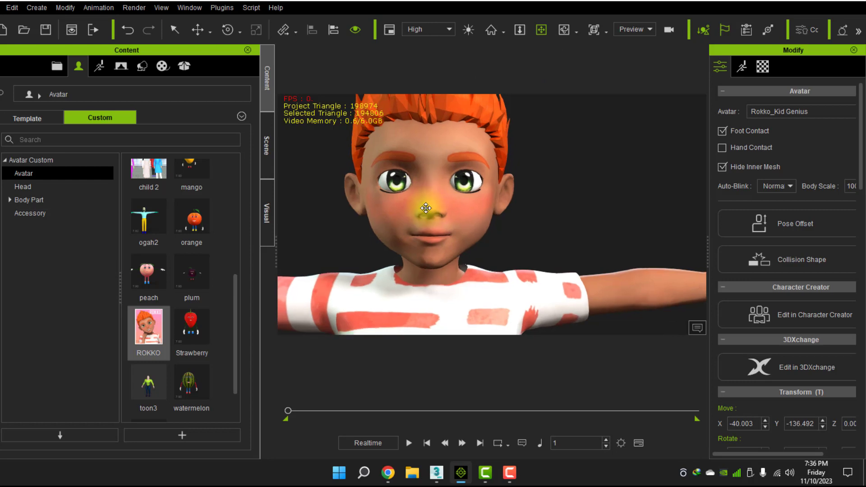
middle_click_drag(426, 207, 428, 221)
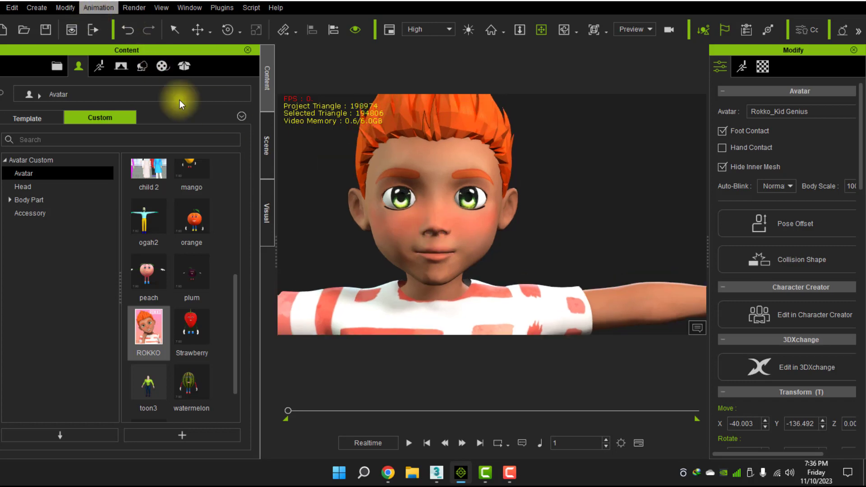
Add a second ROKKO avatar to the scene behind the first one, at about X 24, Y 87
scroll(406, 228, "down", 5)
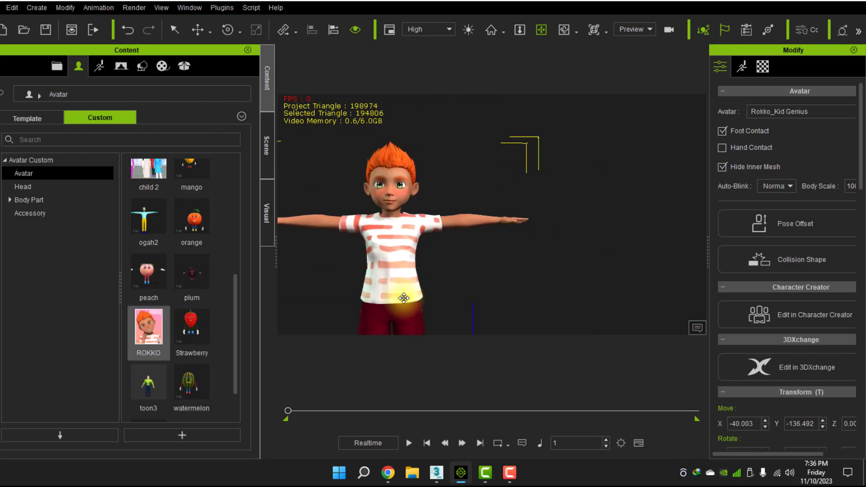
left_click_drag(158, 345, 497, 321)
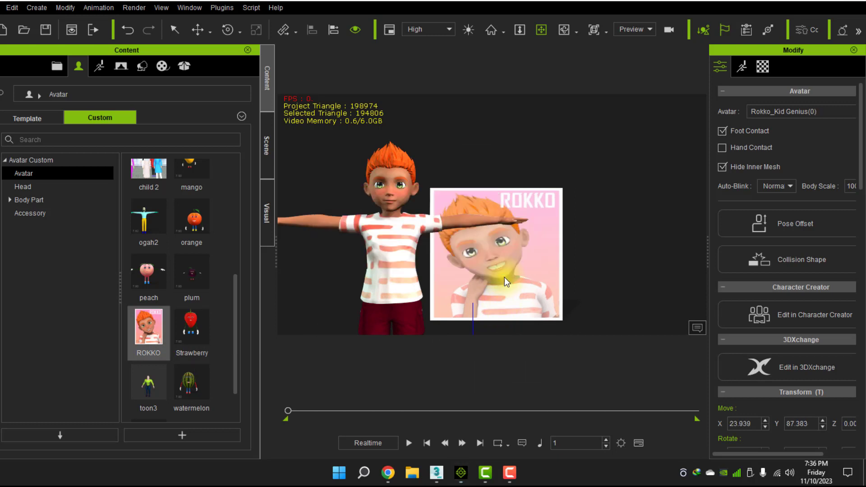
right_click_drag(502, 232, 501, 322)
left_click_drag(501, 322, 476, 218)
scroll(474, 234, "down", 4)
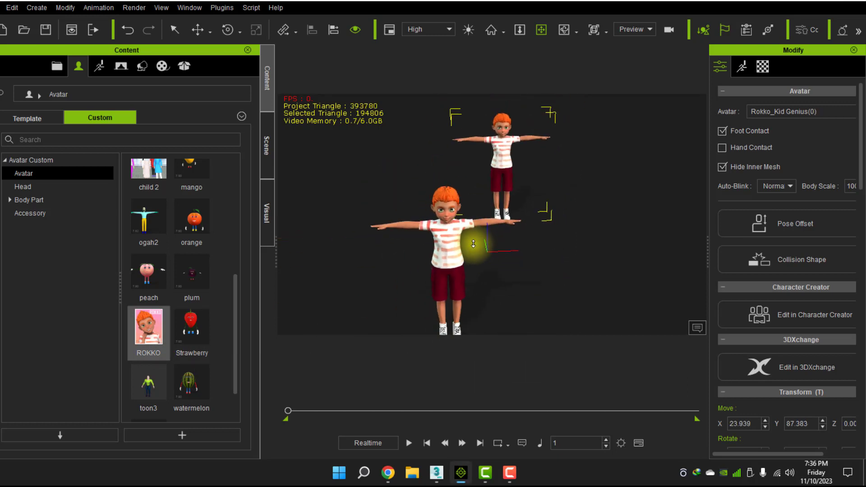
right_click_drag(474, 245, 469, 268)
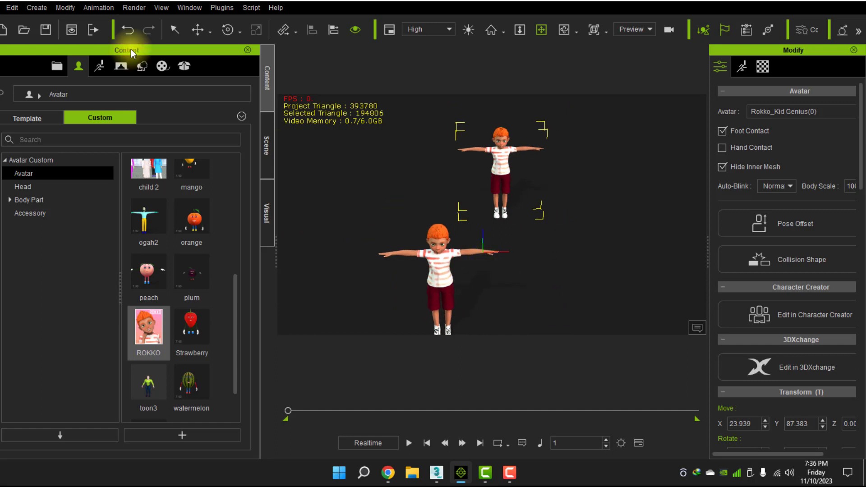
Move the second avatar forward and sideways to stand close beside the first, at about X -13.3, Y -130.8
left_click(197, 29)
left_click_drag(499, 197, 494, 290)
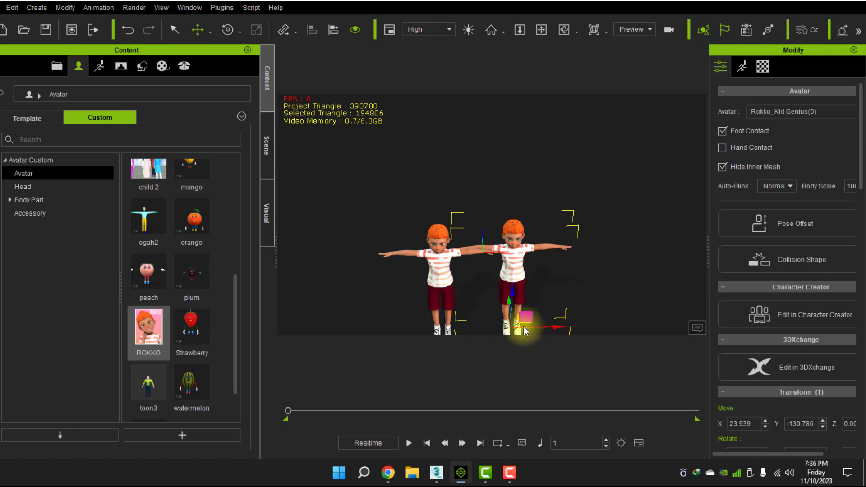
left_click_drag(550, 328, 506, 326)
Apply the _Stand M pose from the 00_Pose motion templates to both avatars
left_click(545, 29)
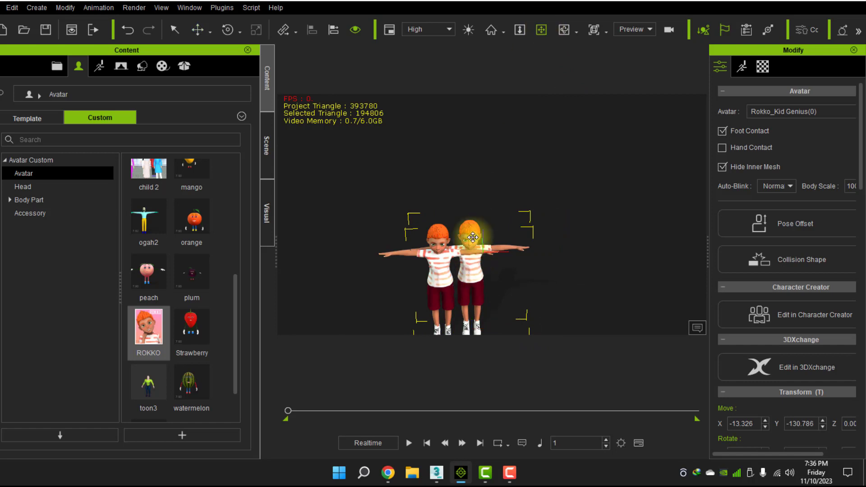
left_click_drag(473, 236, 496, 235)
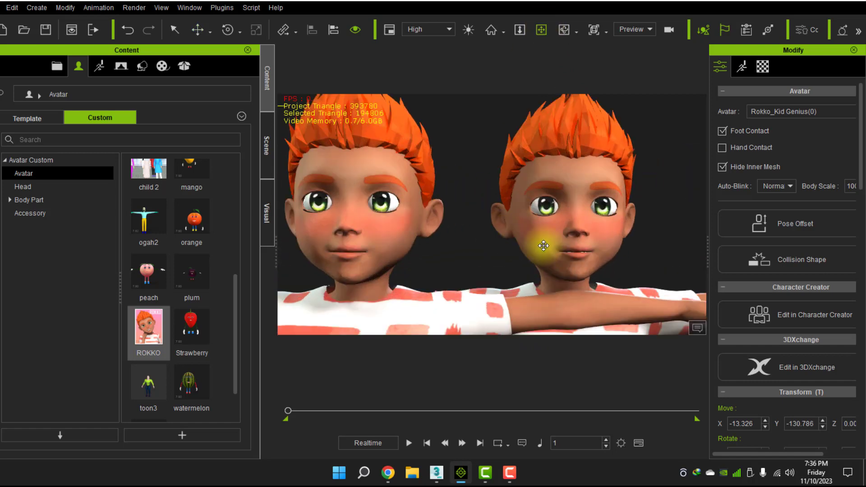
scroll(470, 247, "down", 4)
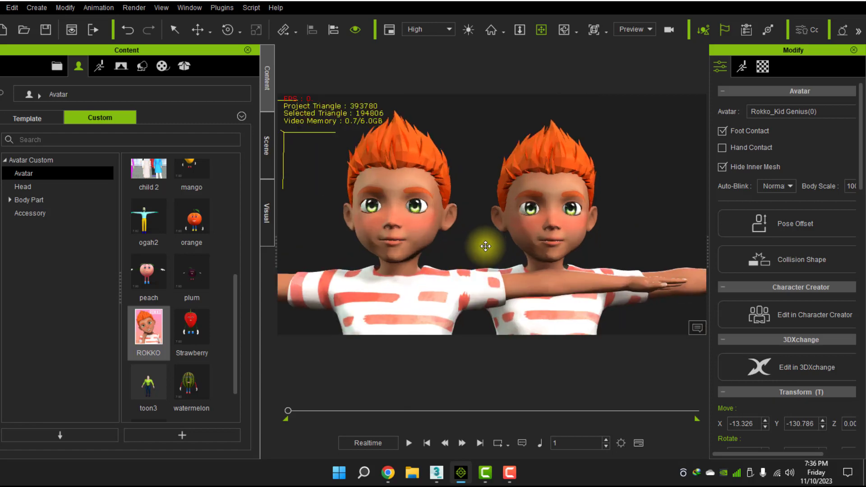
scroll(482, 242, "up", 2)
left_click(99, 66)
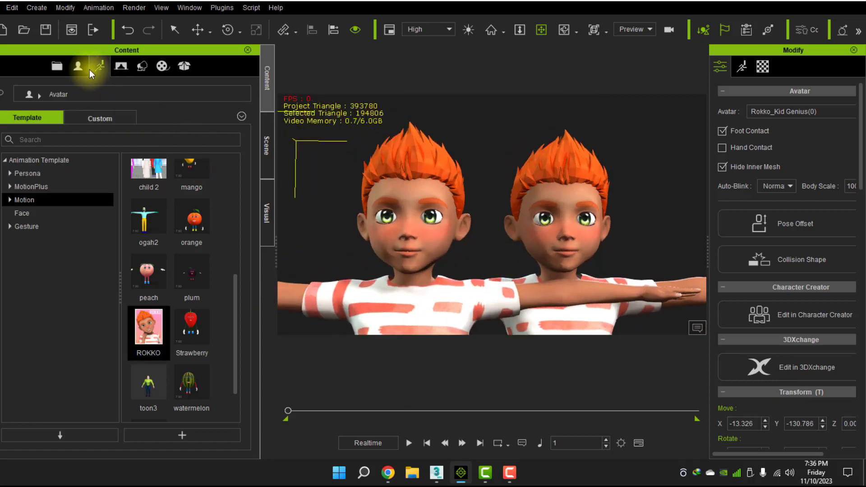
left_click_drag(149, 334, 390, 243)
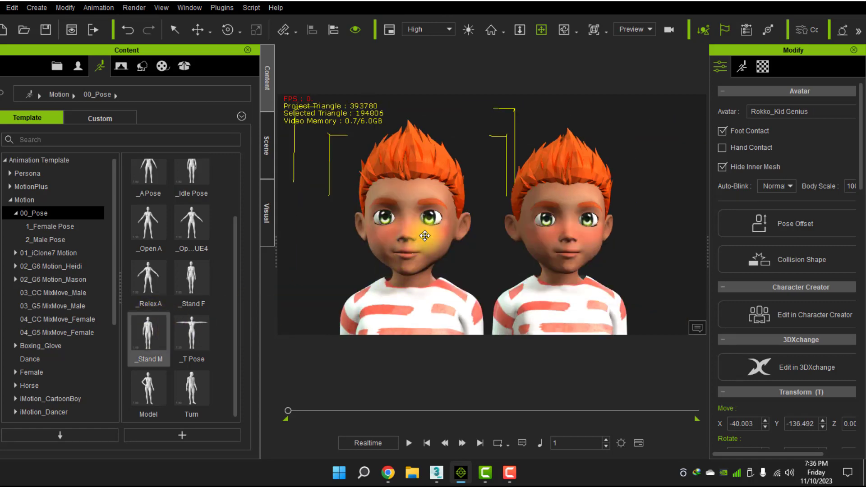
Create a lip-sync script for the first avatar from the audio file 3.wav in the CHIKU CHINKI Clips folder
left_click(99, 8)
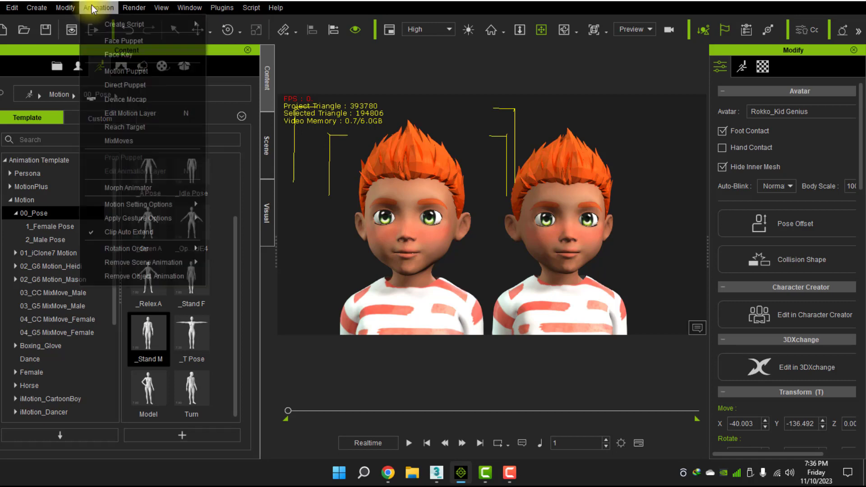
mouse_move(132, 28)
left_click(255, 56)
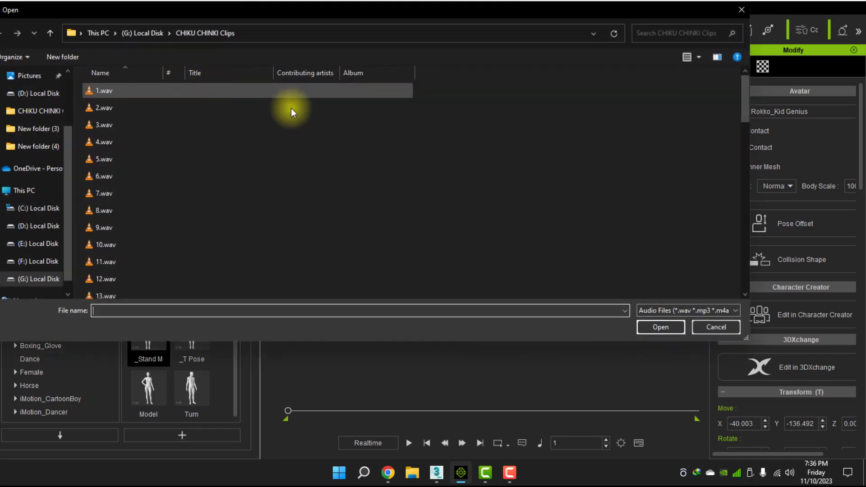
double_click(114, 127)
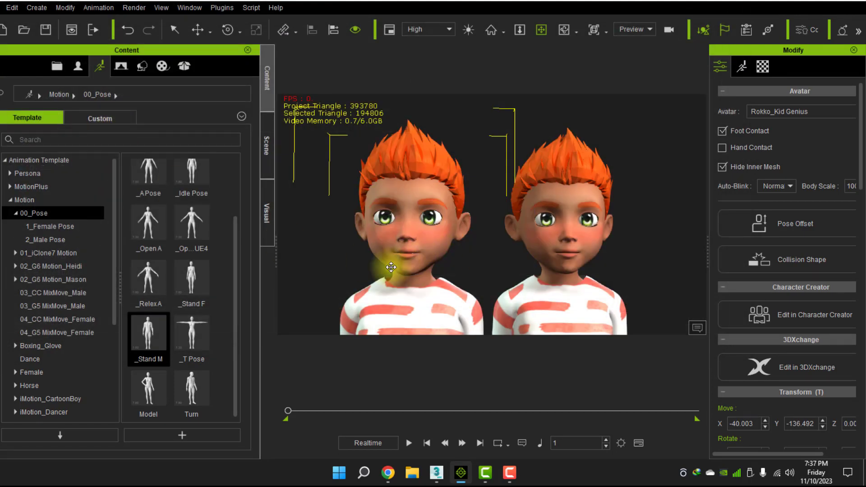
Play back the first avatar's lip-sync close up, check the mouth shapes on single frames, and return to the first frame
scroll(400, 252, "up", 2)
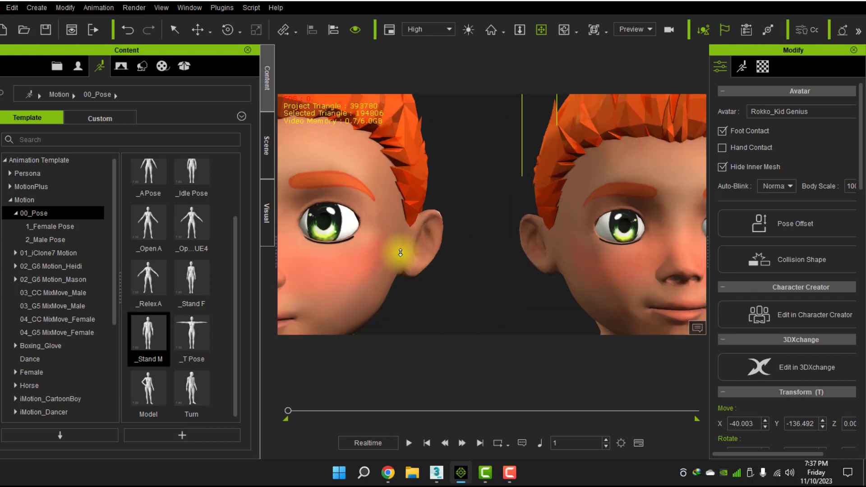
scroll(399, 253, "down", 1)
scroll(457, 242, "up", 4)
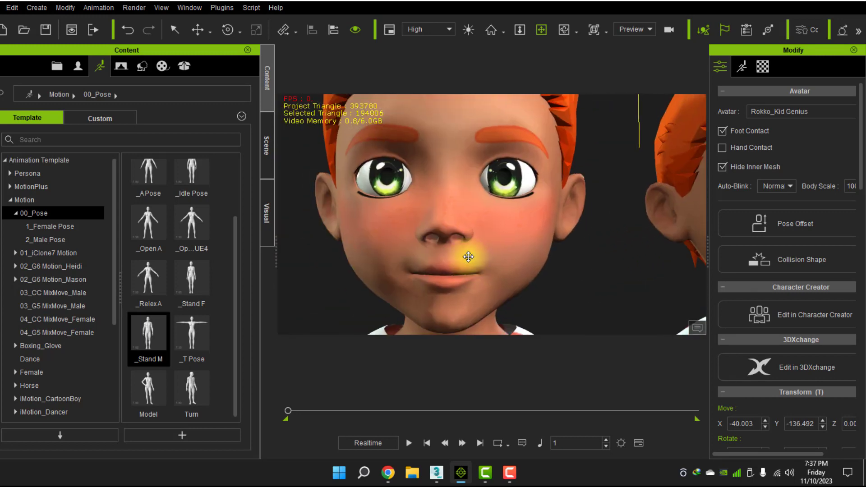
left_click(409, 443)
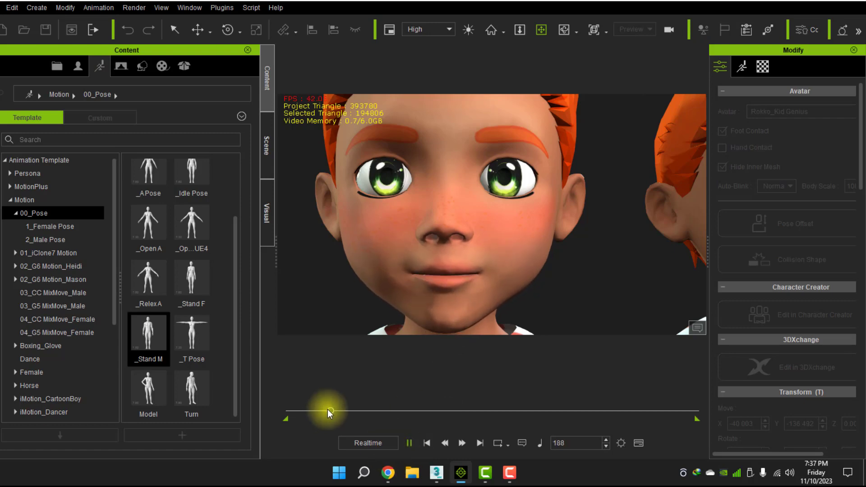
left_click_drag(325, 412, 313, 412)
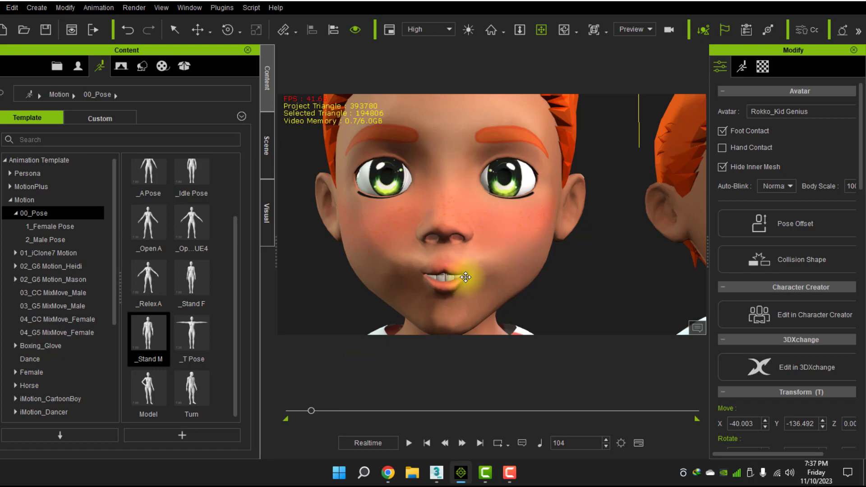
left_click(408, 444)
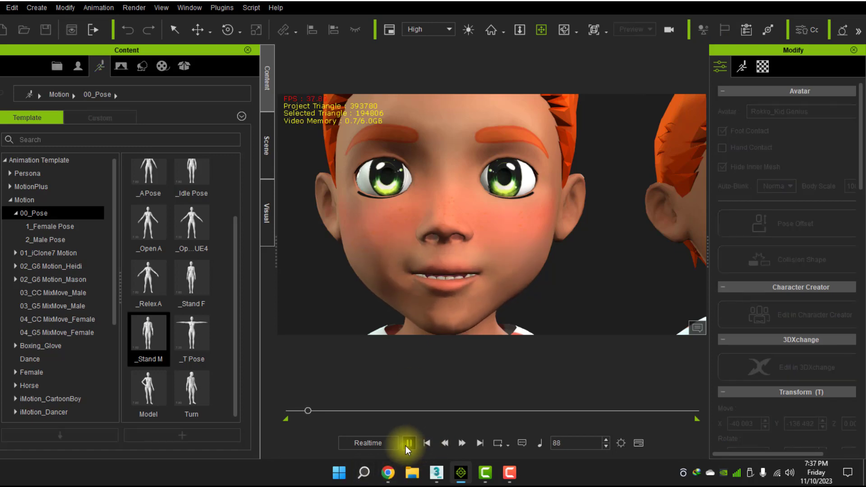
left_click(427, 442)
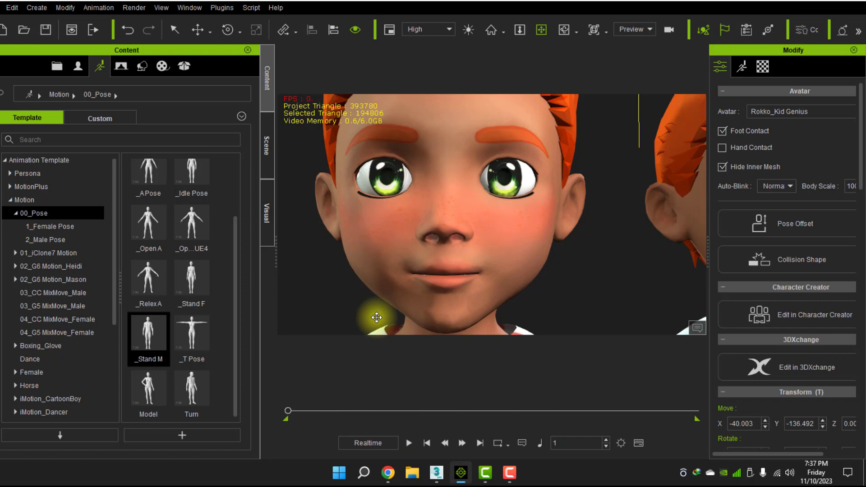
Start an AccuLips script for the second avatar and load the audio file 3.wav into it
scroll(376, 317, "down", 3)
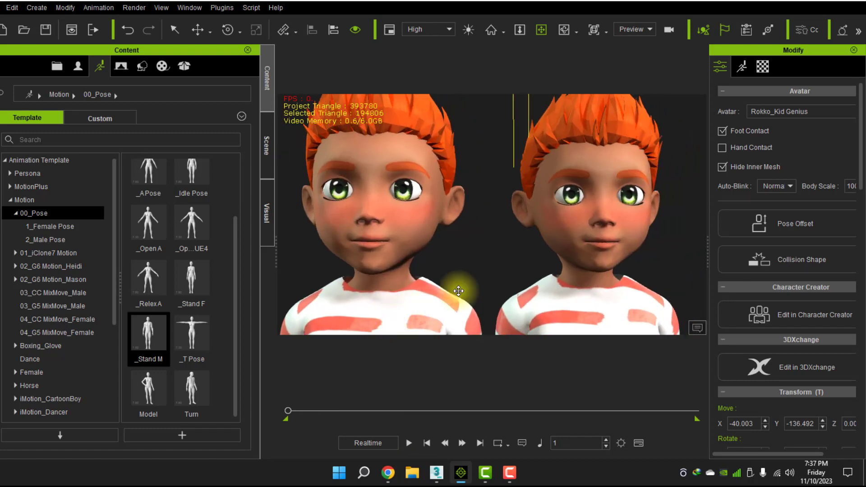
left_click(572, 234)
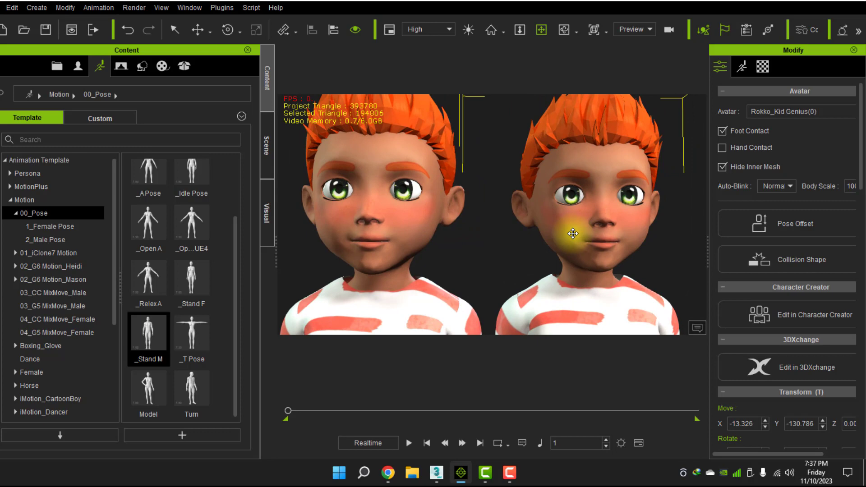
left_click(104, 8)
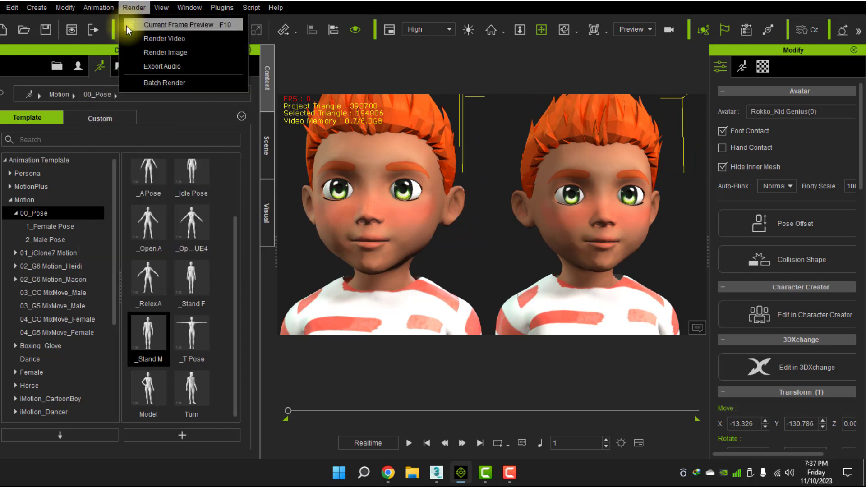
mouse_move(178, 25)
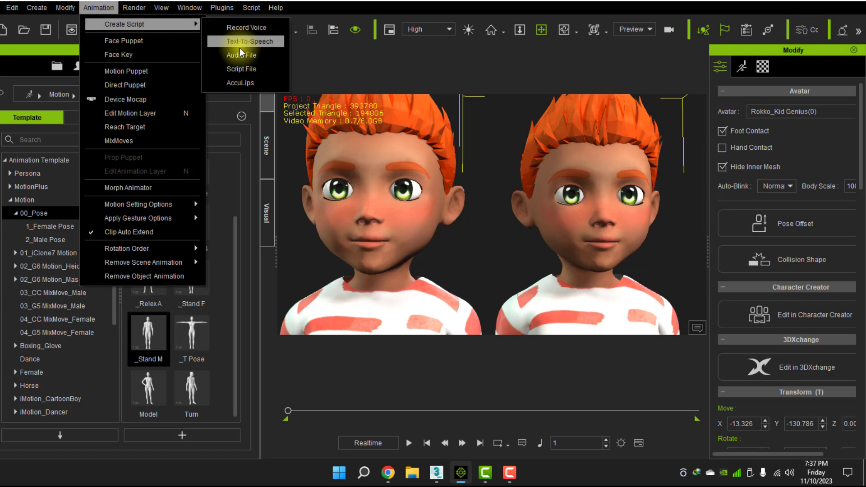
left_click(242, 81)
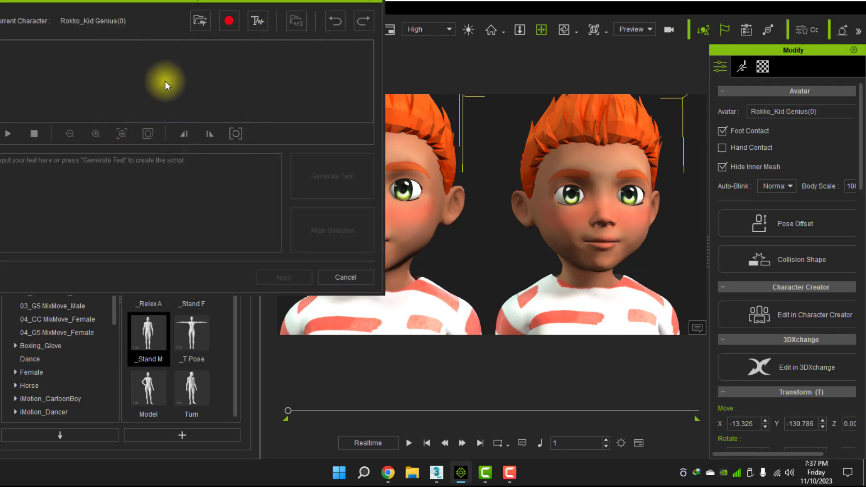
left_click(200, 24)
left_click(114, 117)
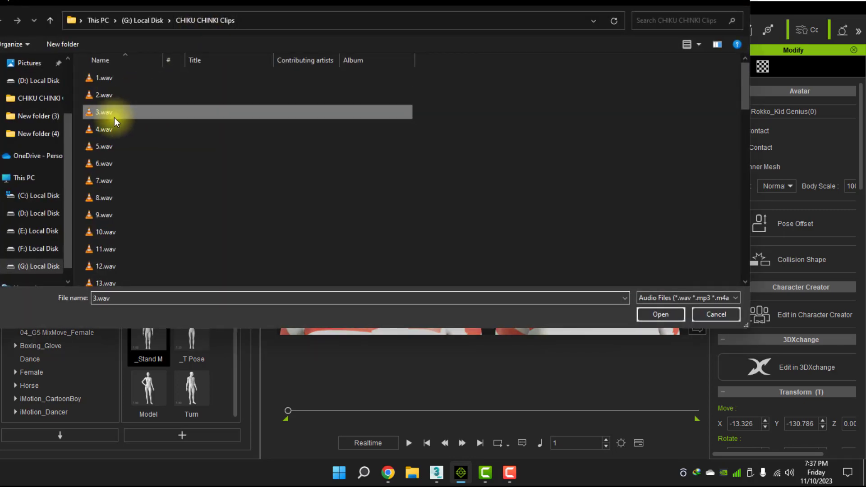
double_click(115, 117)
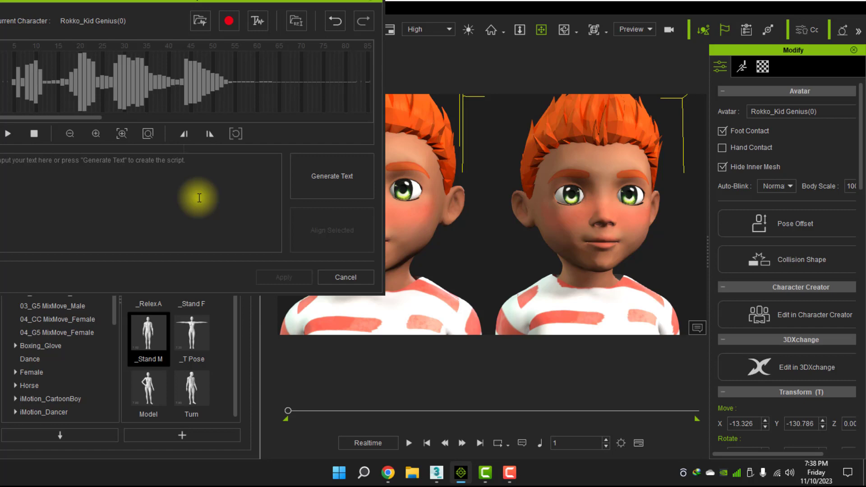
Listen to the loaded clip and generate the script text from its audio
left_click(8, 134)
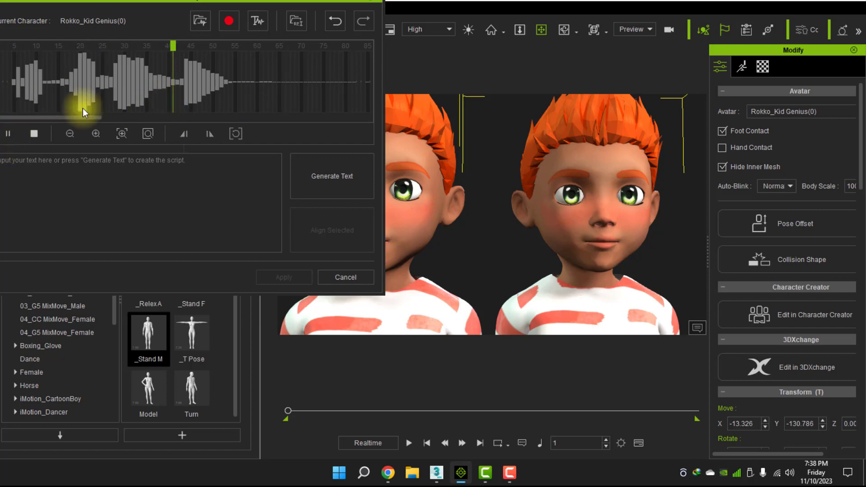
left_click(27, 135)
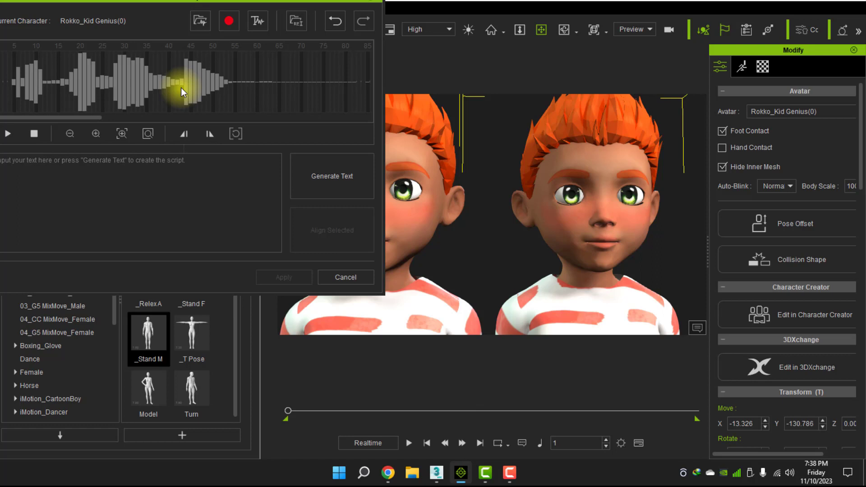
left_click(342, 175)
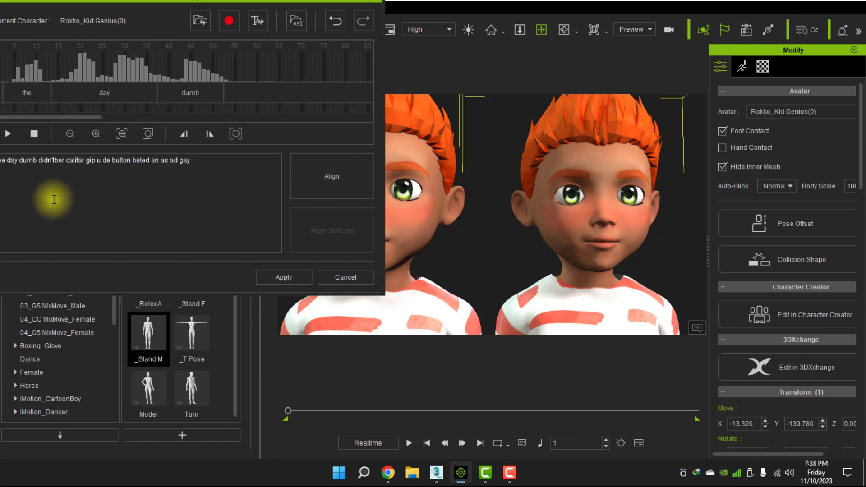
Review the generated script text and align its words and visemes with the audio
left_click_drag(2, 161, 203, 164)
left_click(199, 194)
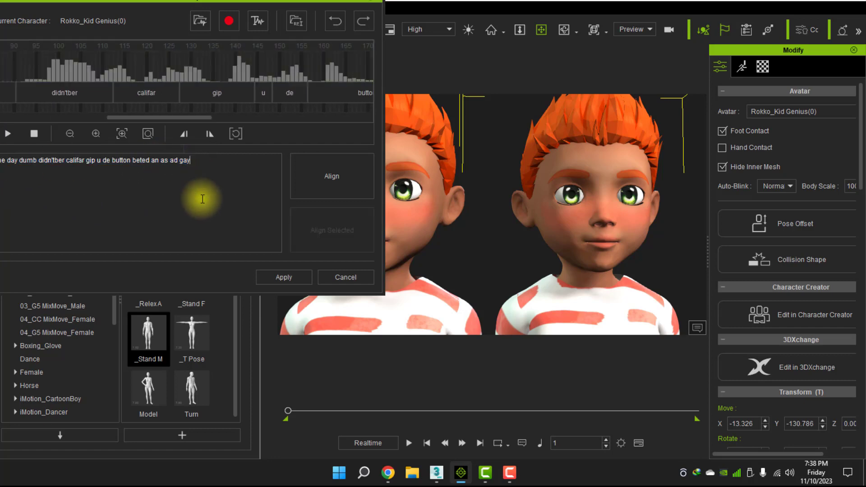
left_click(332, 190)
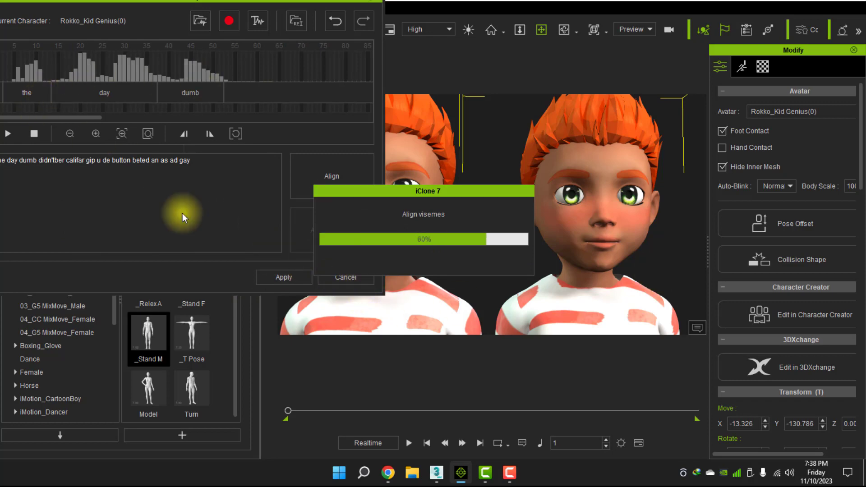
Apply the aligned AccuLips script to the second avatar, play the animation, and return to the first frame
left_click(270, 278)
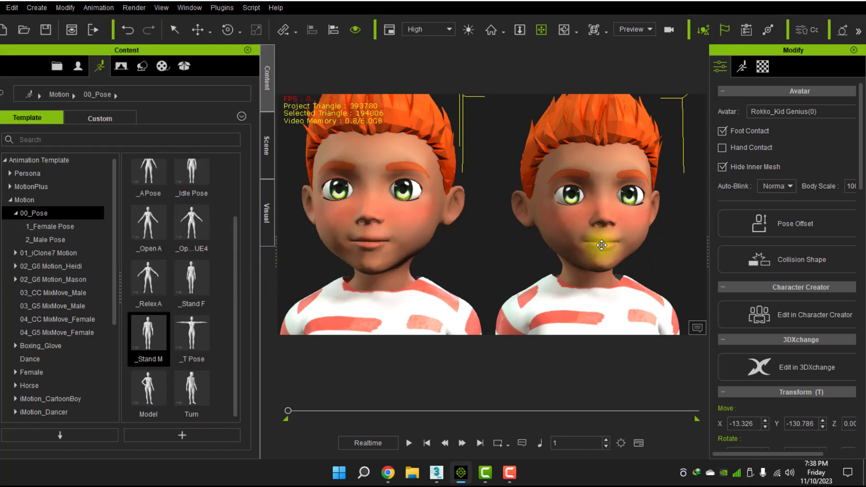
left_click(408, 443)
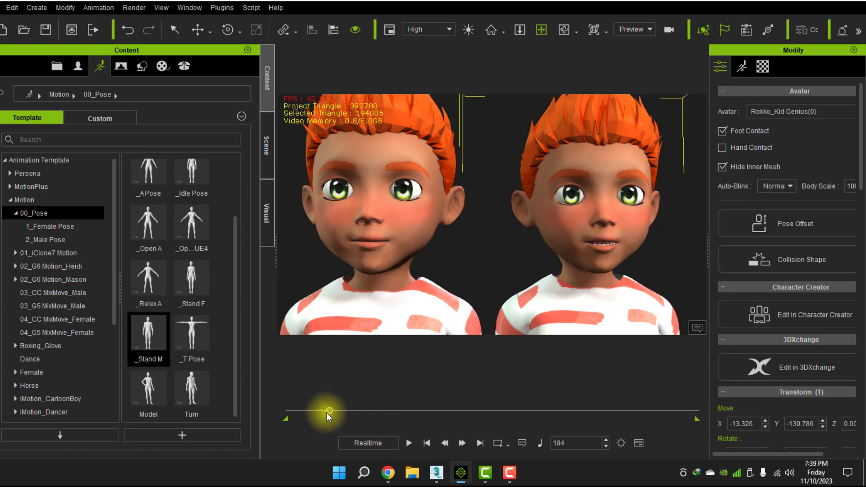
left_click_drag(327, 413, 280, 411)
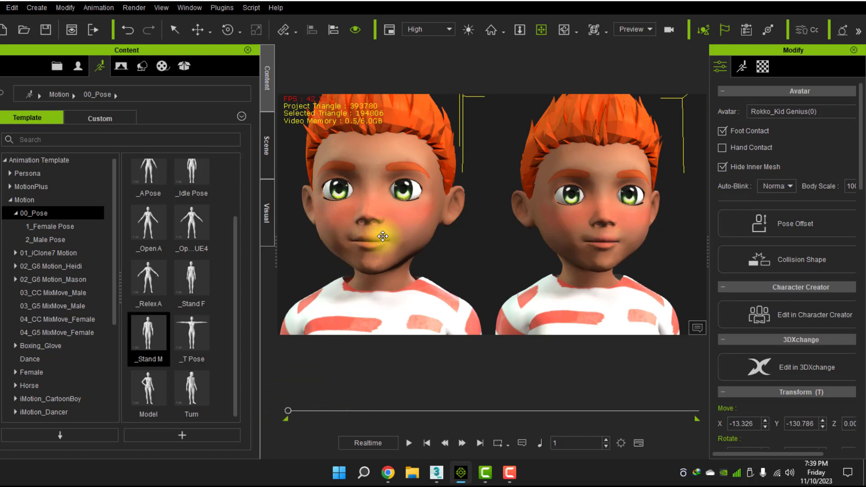
Play back both avatars side by side from the first frame and compare their mouth movements
left_click(409, 446)
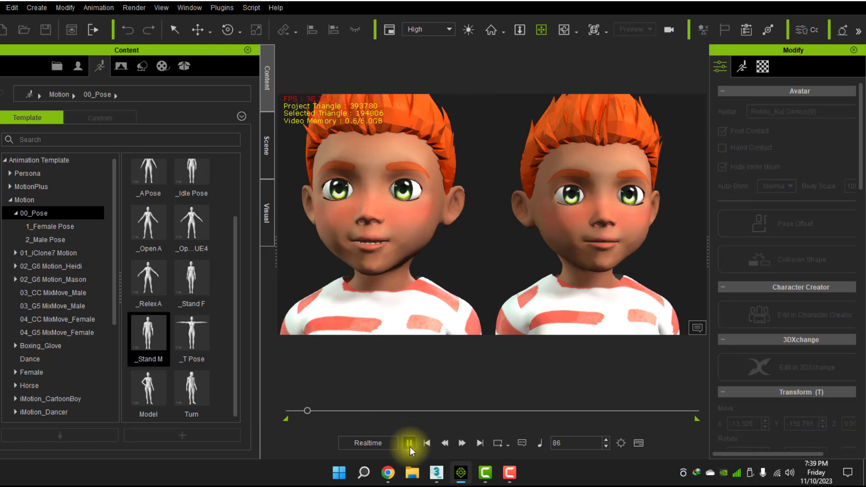
left_click(409, 446)
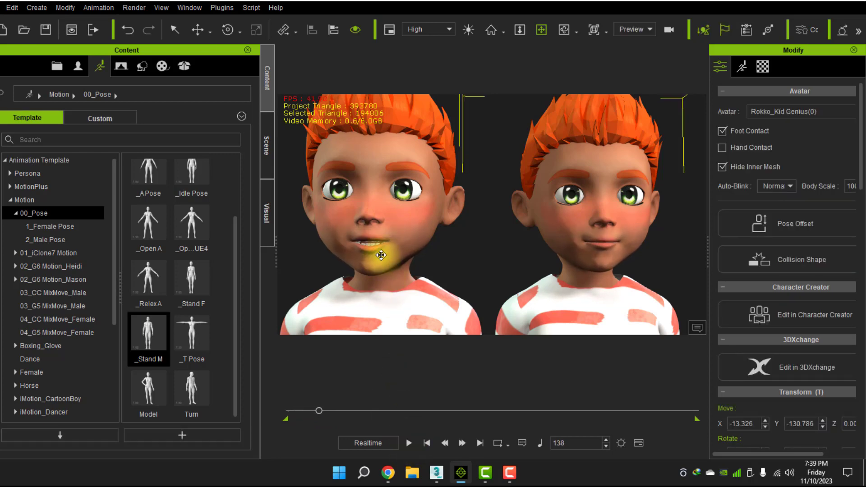
left_click(427, 444)
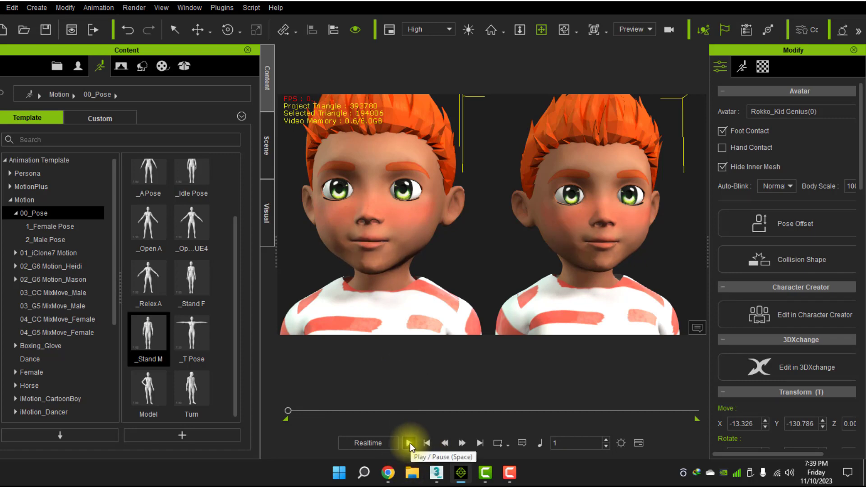
left_click(410, 443)
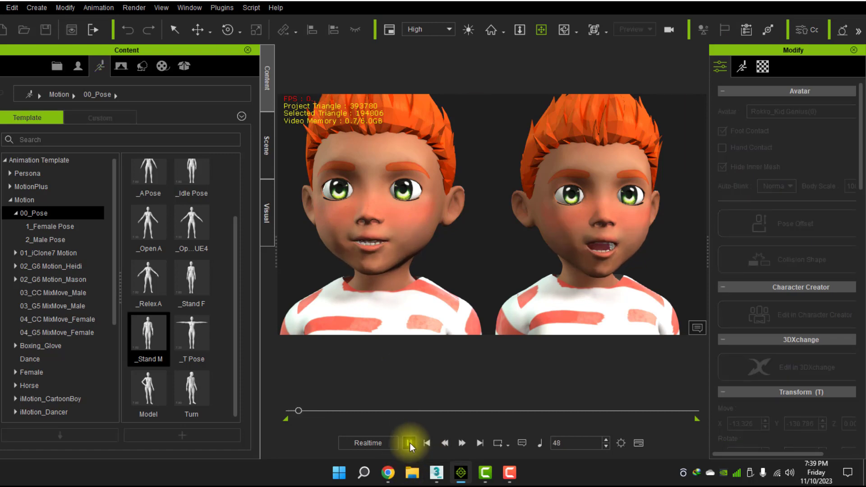
left_click(409, 443)
Play back the lip-sync close up on each avatar's face to judge the mouth shapes
scroll(637, 232, "up", 5)
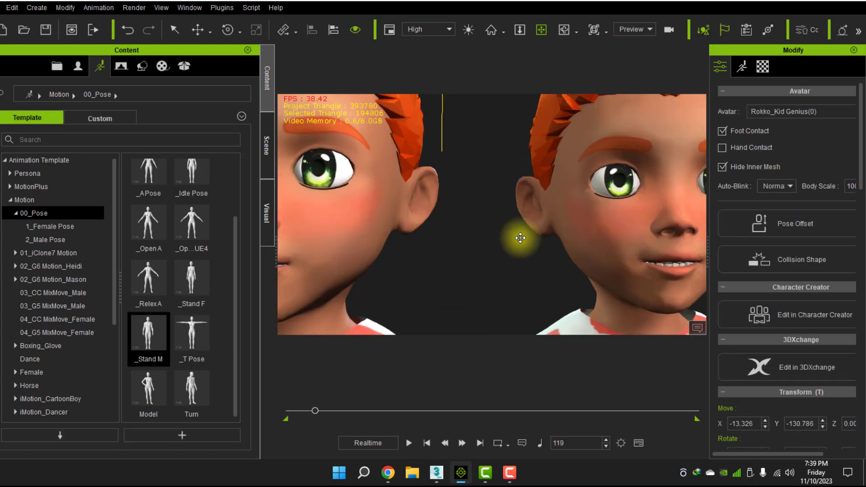
left_click_drag(520, 238, 459, 270)
scroll(502, 239, "up", 4)
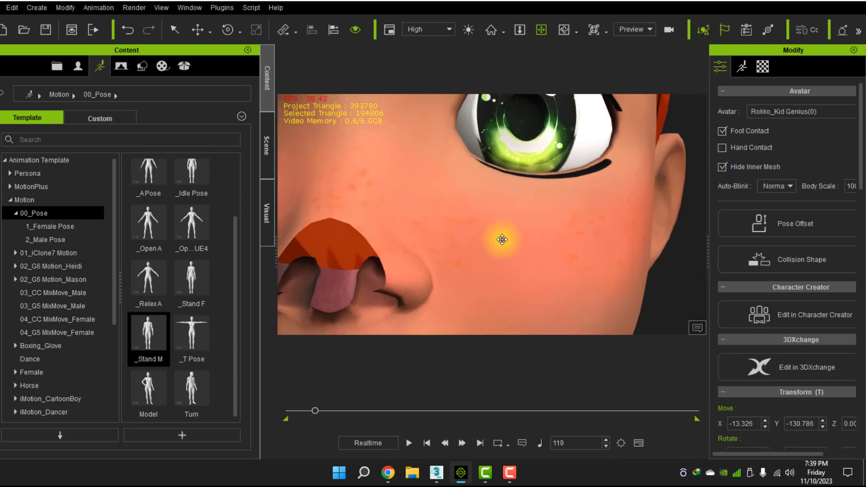
scroll(502, 239, "down", 4)
left_click(408, 444)
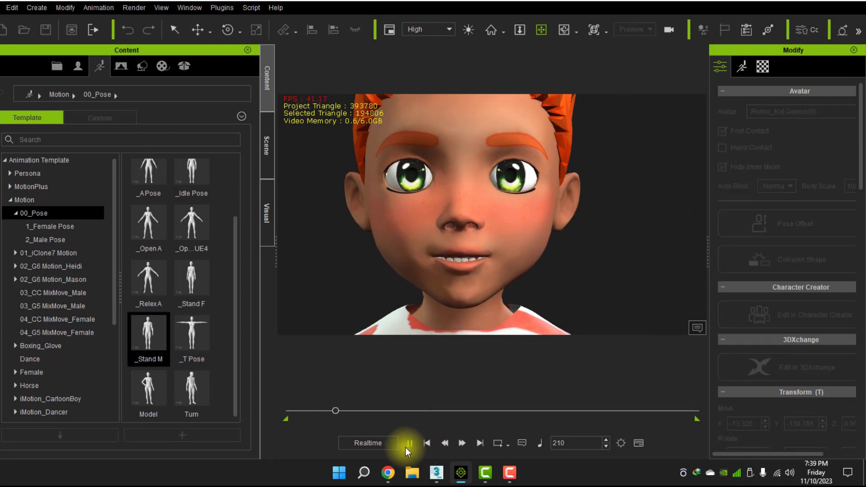
mouse_move(468, 257)
left_mouse_down()
mouse_move(612, 239)
mouse_move(493, 271)
mouse_move(589, 268)
left_mouse_up()
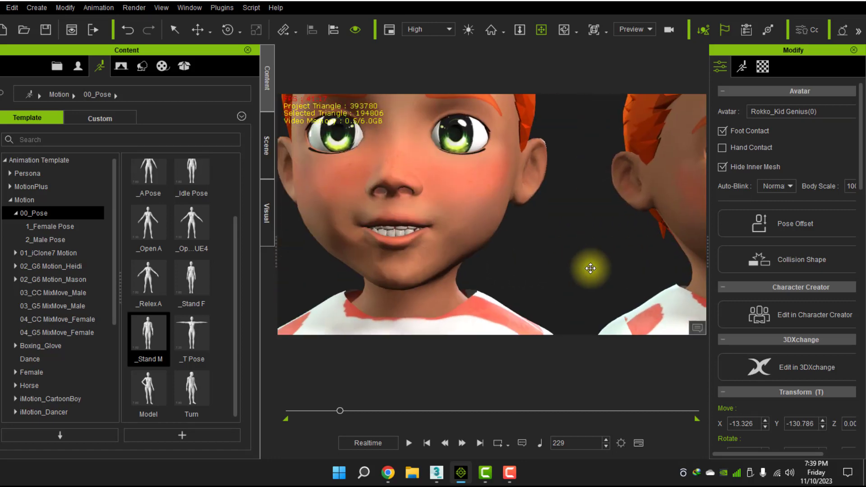
left_click(408, 443)
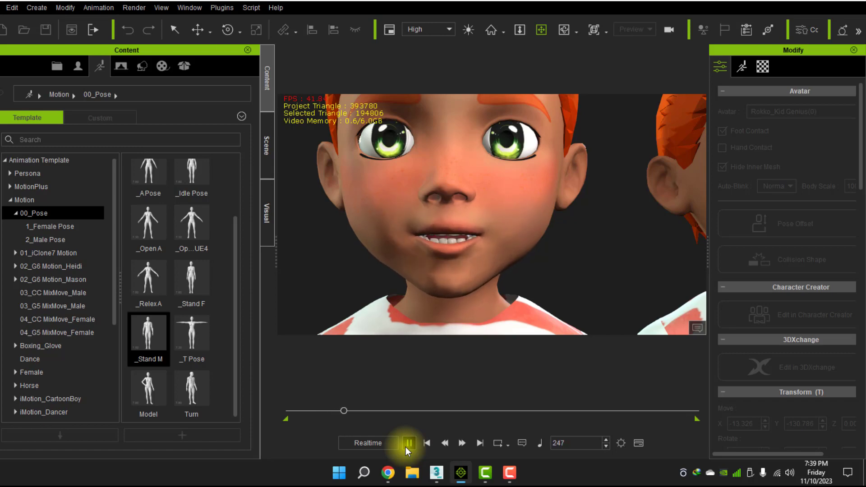
left_click(408, 444)
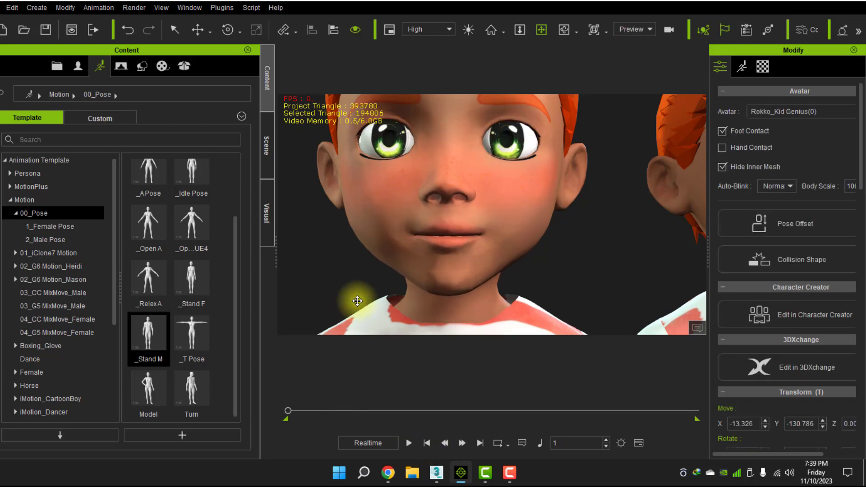
Frame both avatars and open the timeline with the Voice and Lips tracks of both characters shown
scroll(393, 252, "down", 5)
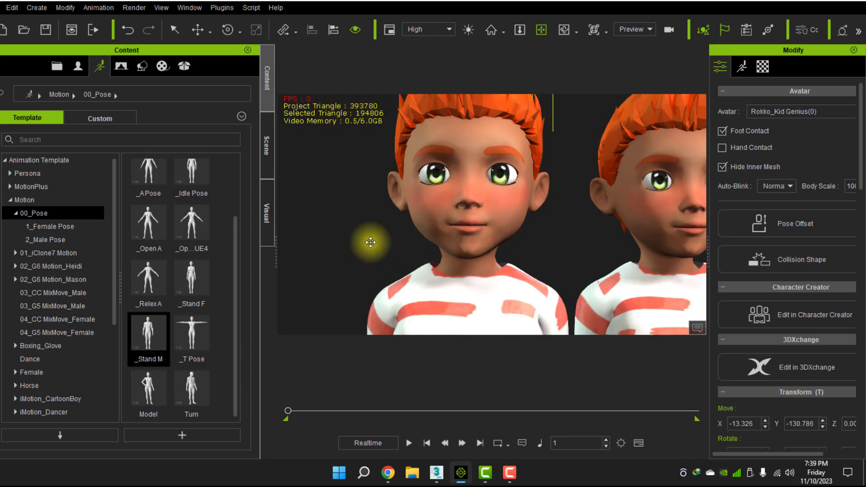
left_click_drag(369, 242, 358, 239)
right_click_drag(357, 239, 458, 234)
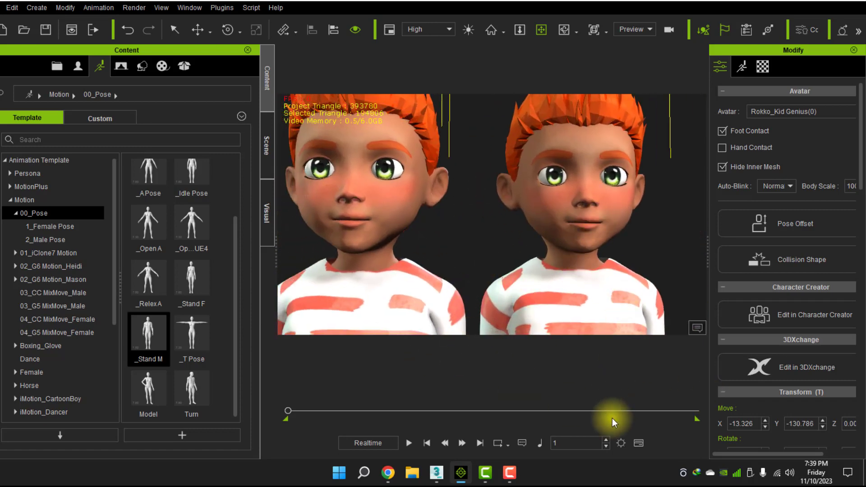
left_click(638, 443)
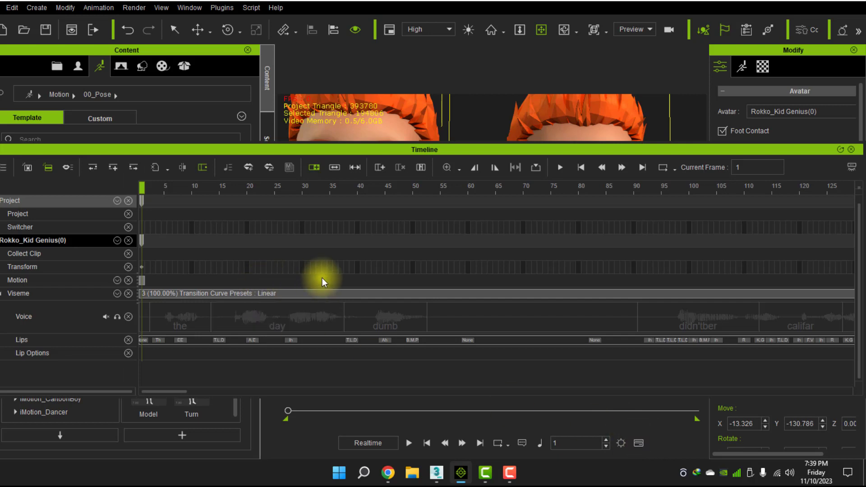
left_click(68, 168)
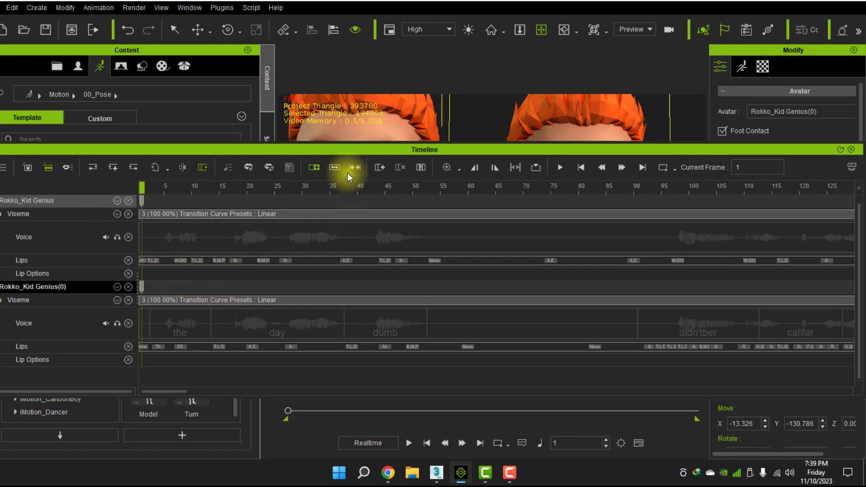
Compare the two avatars' Lips tracks and examine the second avatar's Voice track word by word up to frame 97
left_click_drag(388, 151, 389, 220)
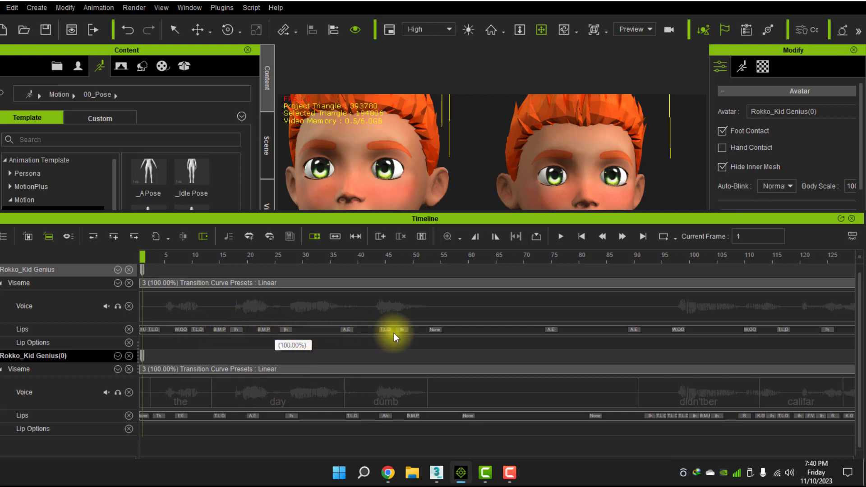
double_click(429, 216)
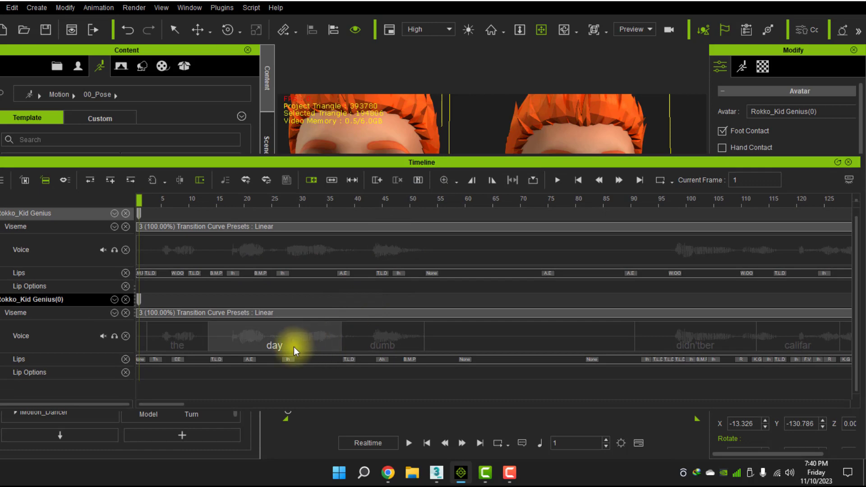
left_click(172, 338)
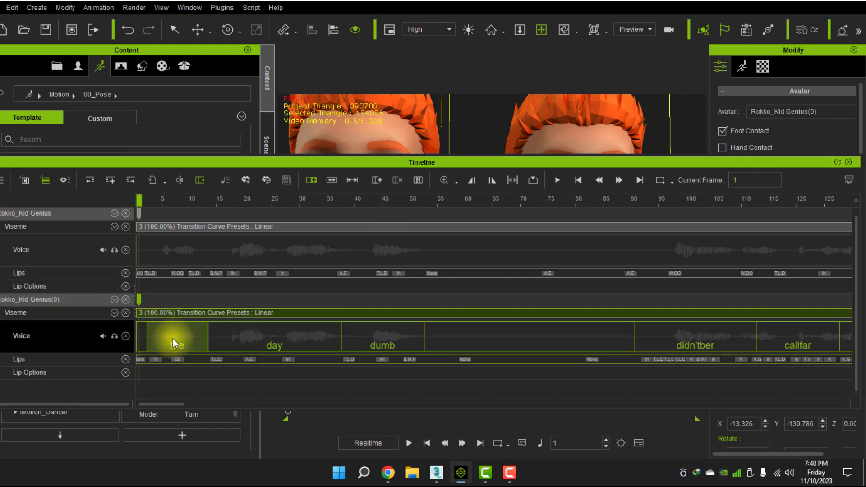
left_click(269, 338)
left_click(399, 338)
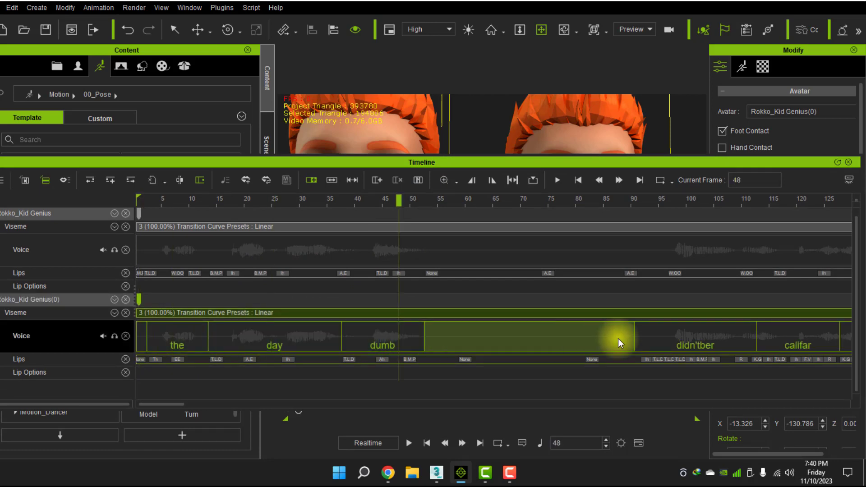
left_click(668, 337)
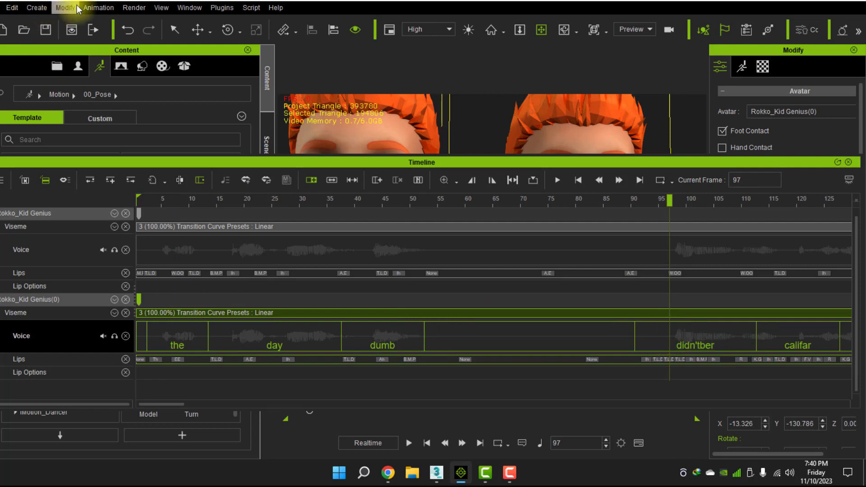
left_click(99, 8)
mouse_move(173, 24)
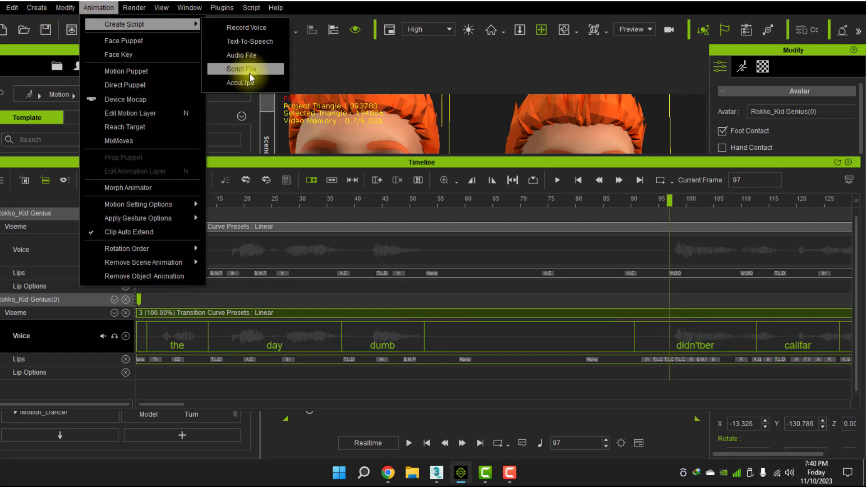
left_click(249, 74)
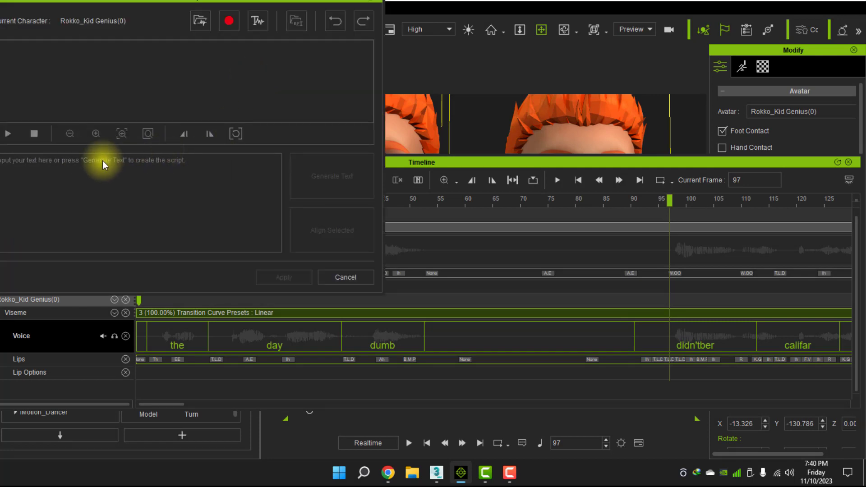
left_click(338, 278)
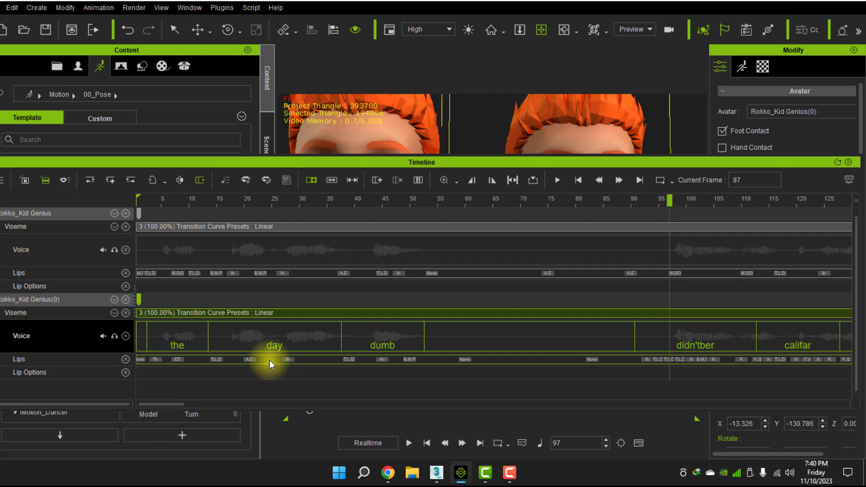
Open the Lips Editor and select the second avatar's lips key at frame 28, under the word "day"
left_click(290, 346)
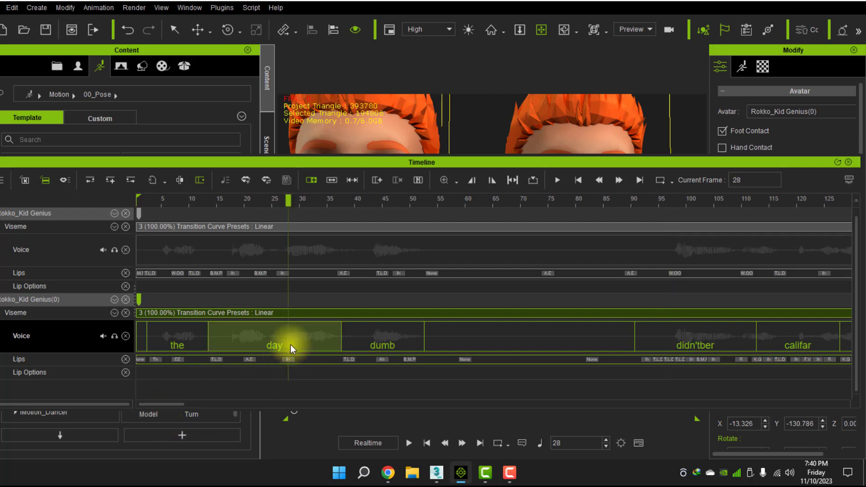
left_click(249, 182)
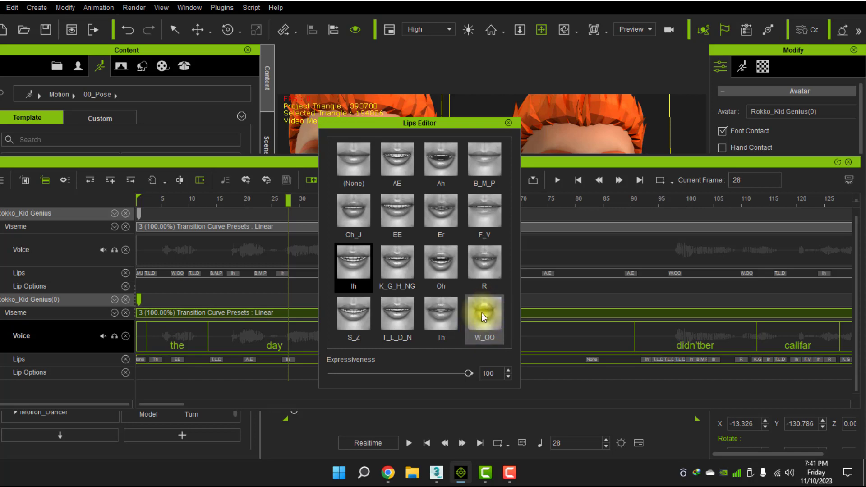
left_click(288, 360)
mouse_move(287, 361)
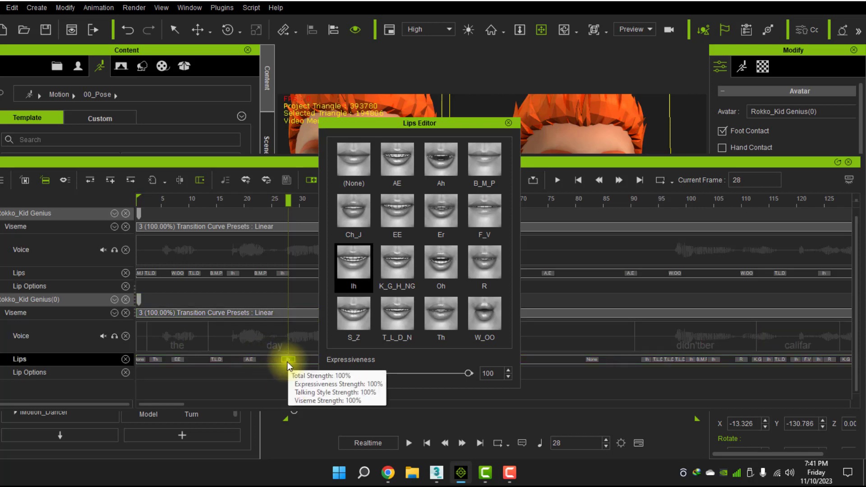
Try replacing the AE lips key at frame 21 of the second avatar with Ah and check the mouth shape
left_click(250, 359)
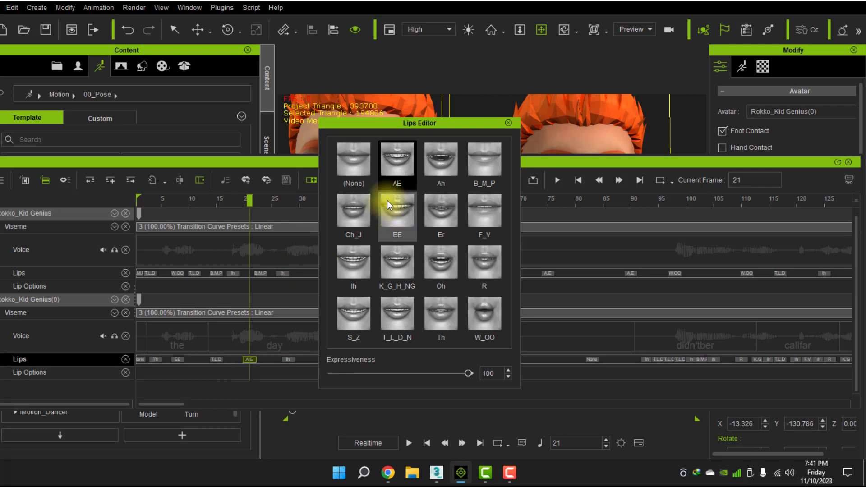
left_click(398, 179)
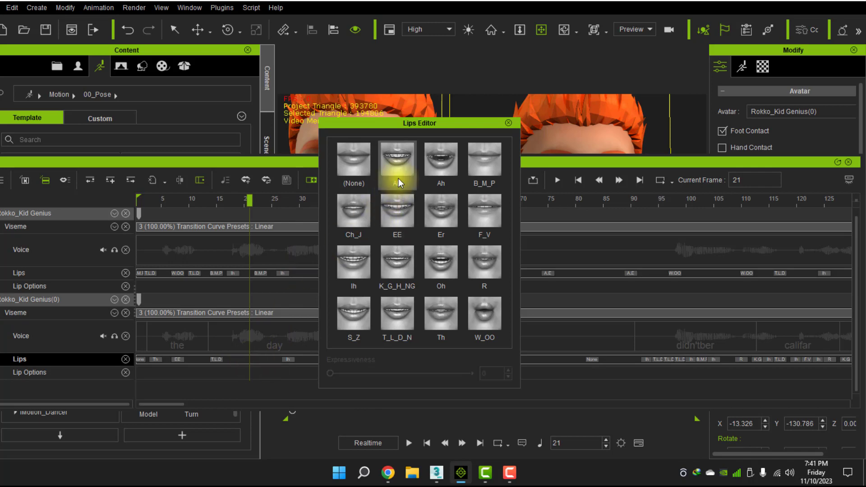
left_click(434, 178)
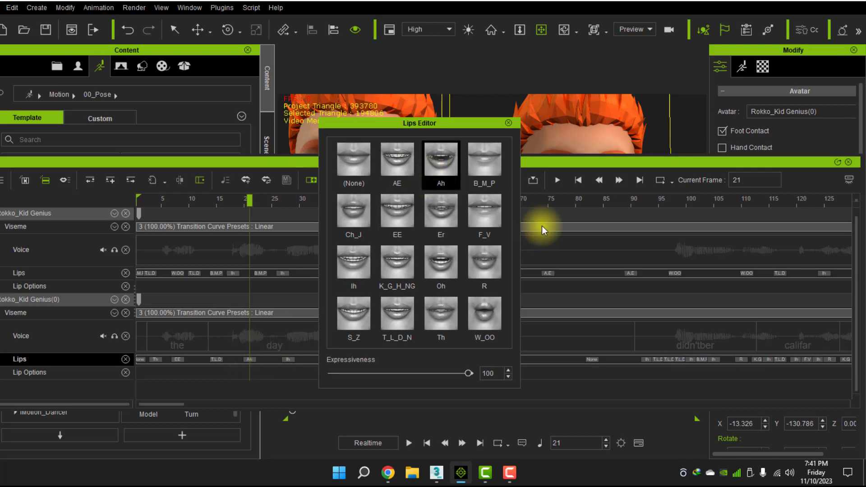
left_click_drag(607, 164, 606, 266)
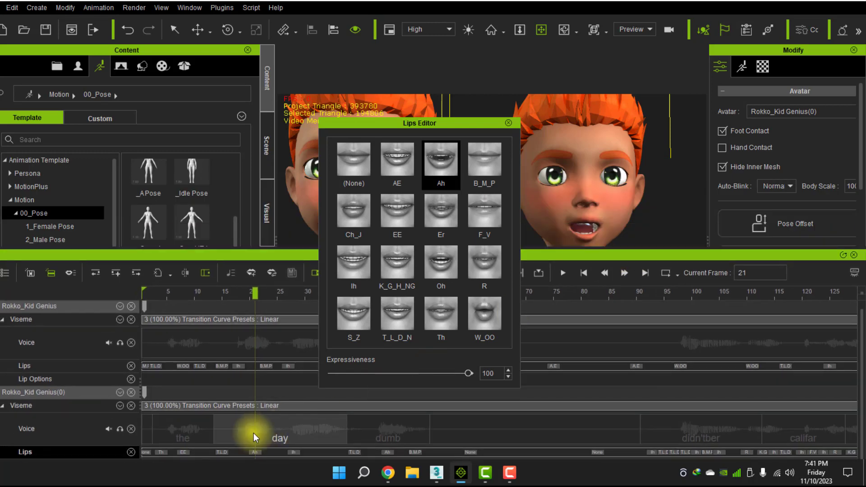
Undo the Ah replacement at frame 21 and select the restored AE lips key
left_click(128, 30)
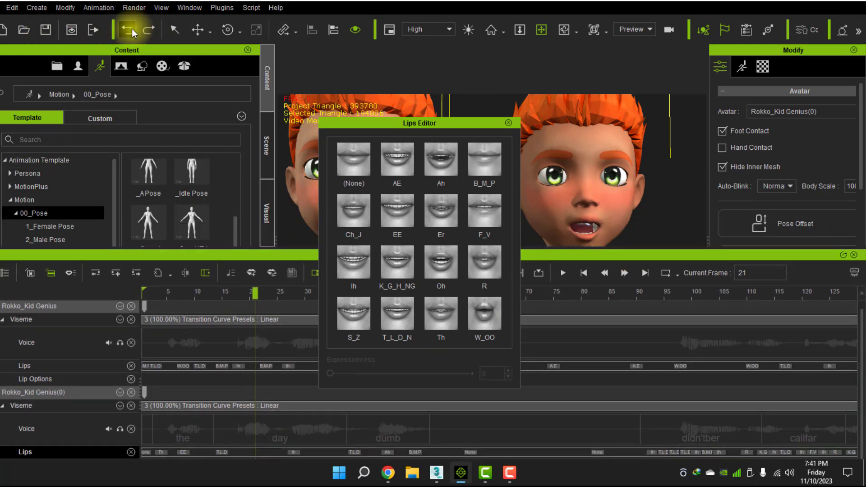
left_click(128, 30)
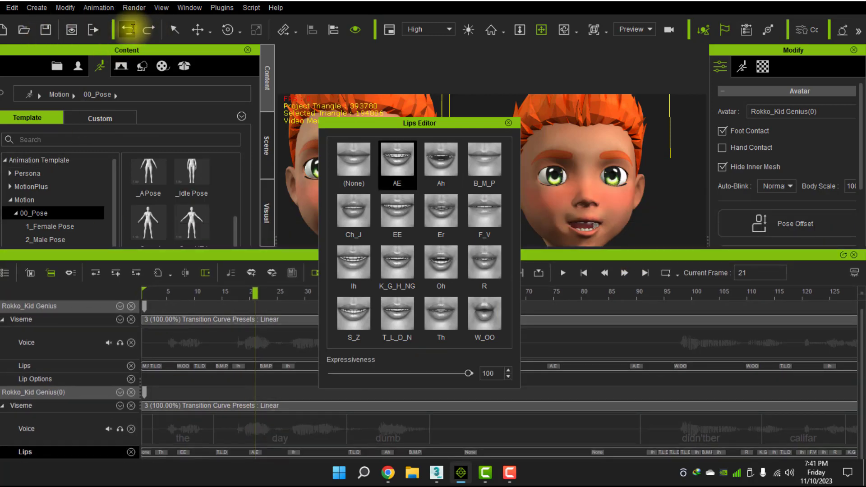
left_click(255, 452)
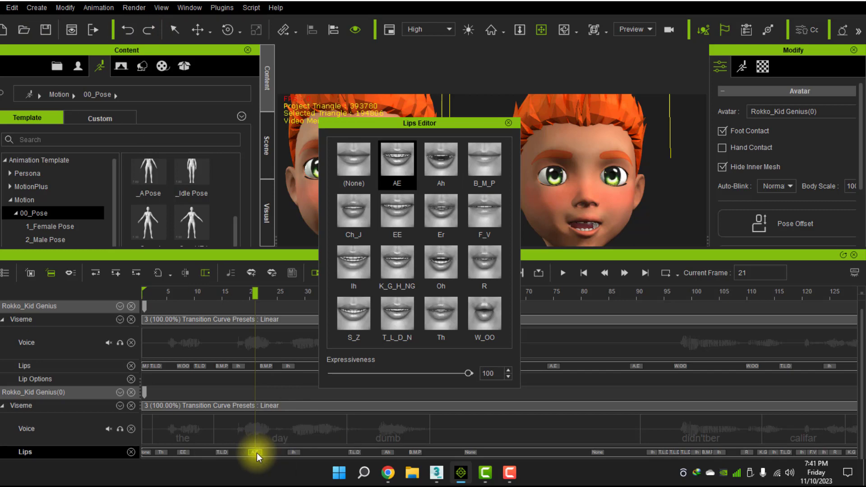
Replace the AE lips key at frame 21 of the second avatar with W_OO and close the Lips Editor
key("Delete")
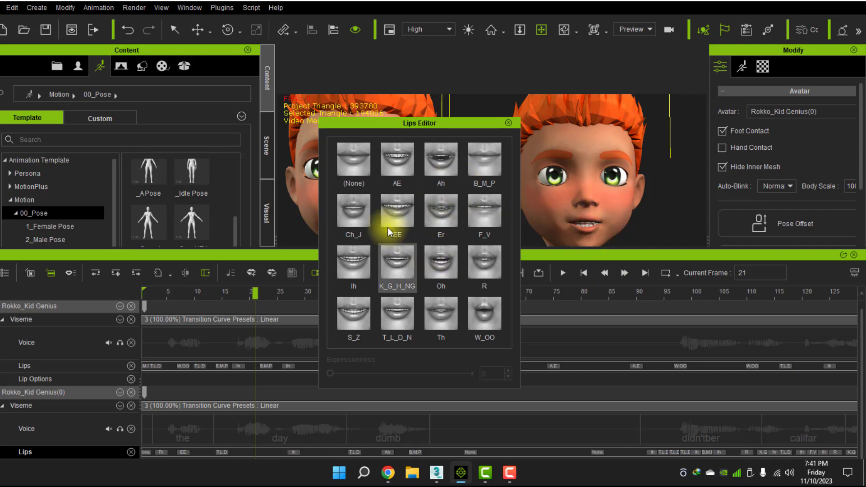
left_click(481, 325)
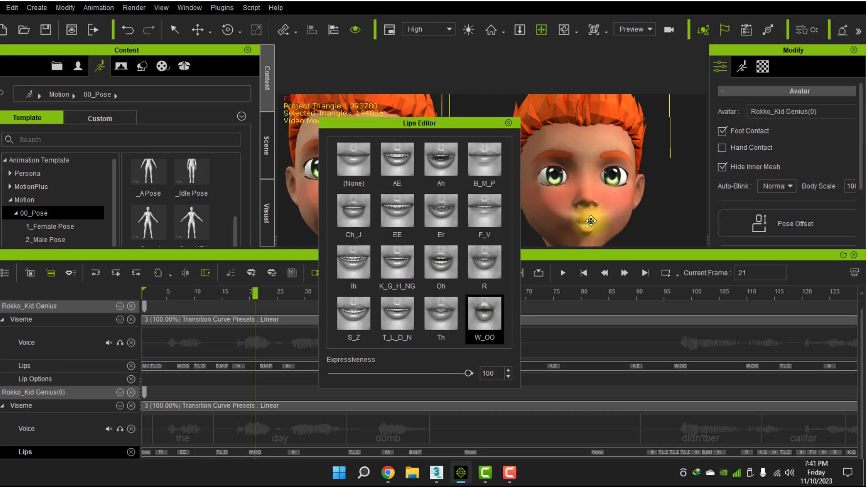
left_click(508, 123)
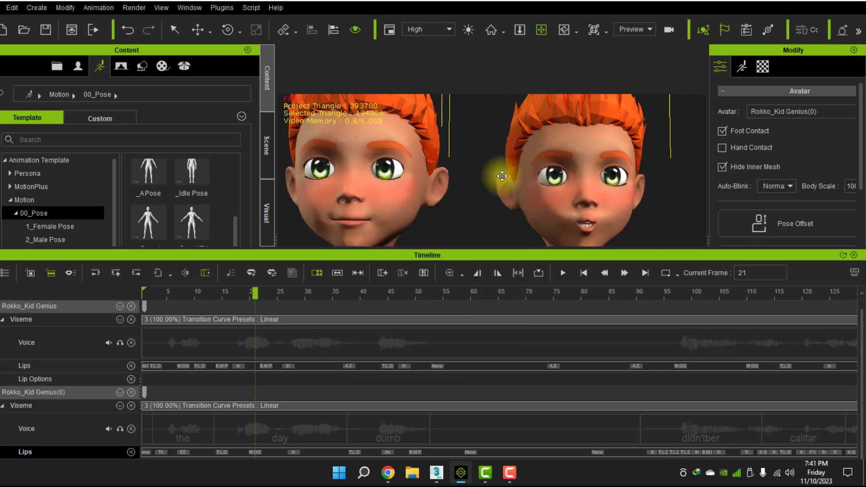
Reopen the Lips Editor on the W_OO key at frame 21 to review its visemes, and close it
left_click_drag(456, 254, 430, 227)
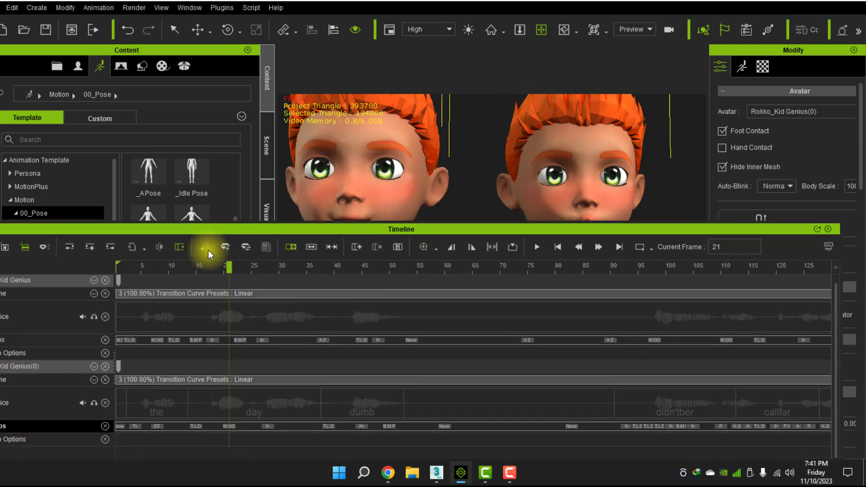
left_click(221, 248)
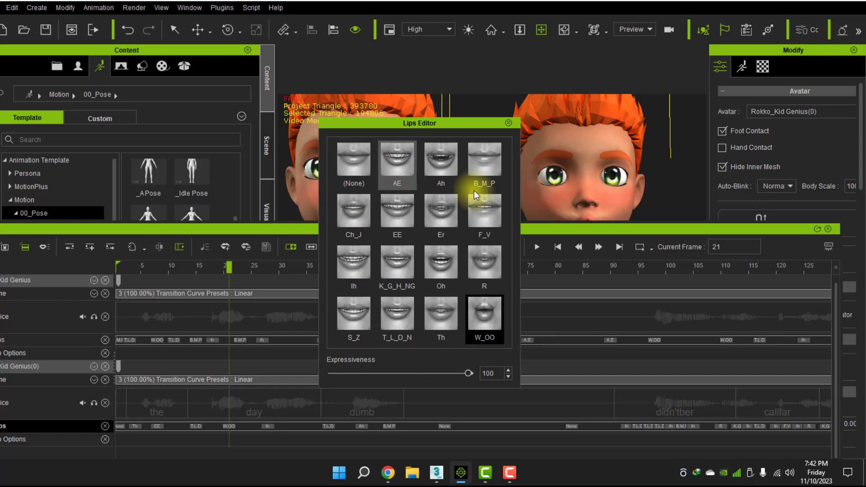
left_click(505, 122)
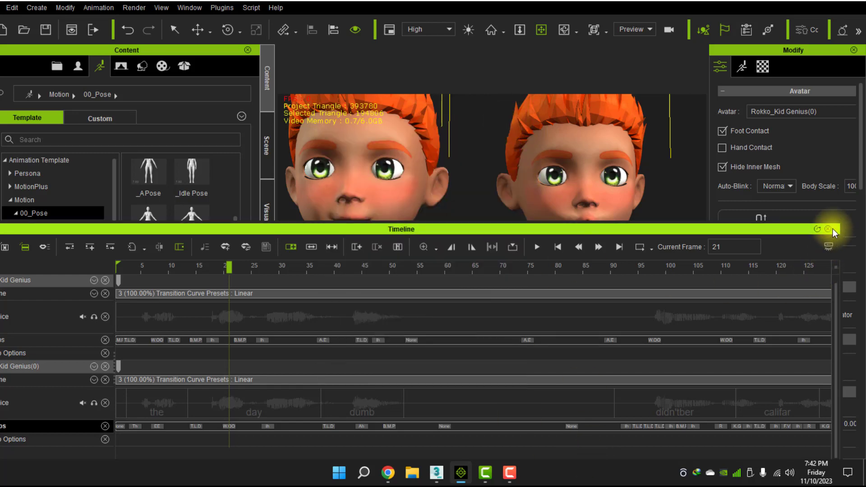
Close the timeline and frame both avatars from head to chest in the viewport
left_click_drag(619, 228, 546, 270)
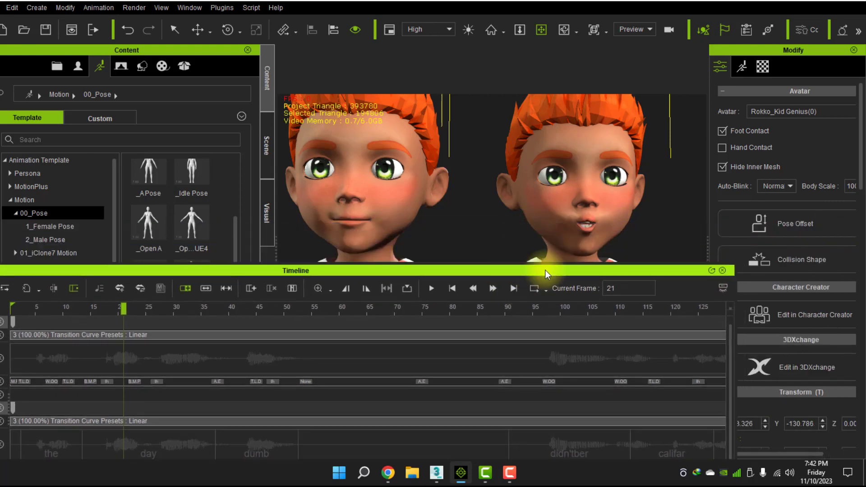
left_click(713, 270)
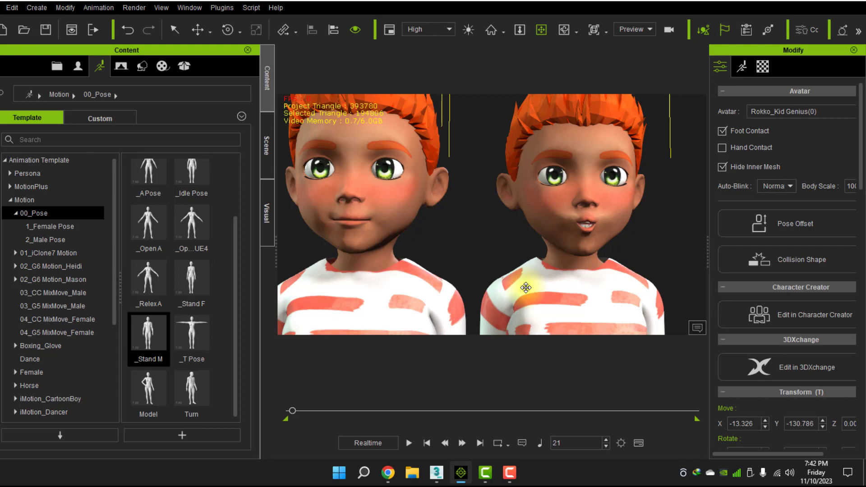
scroll(532, 275, "down", 4)
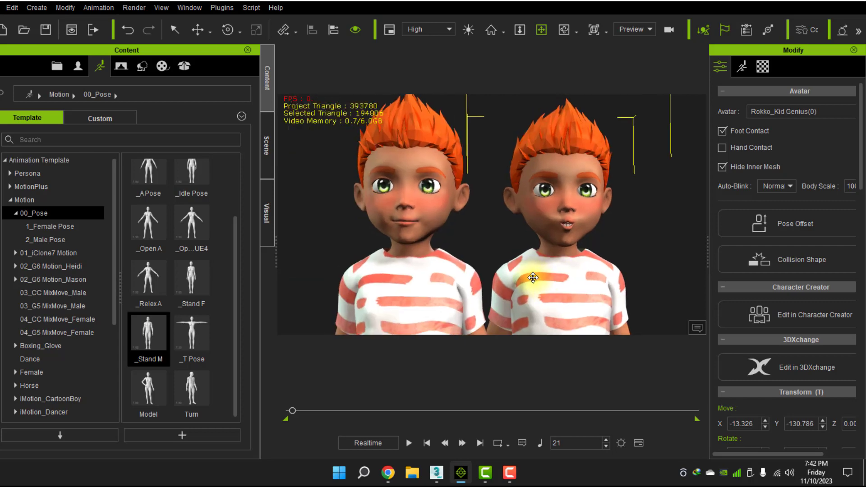